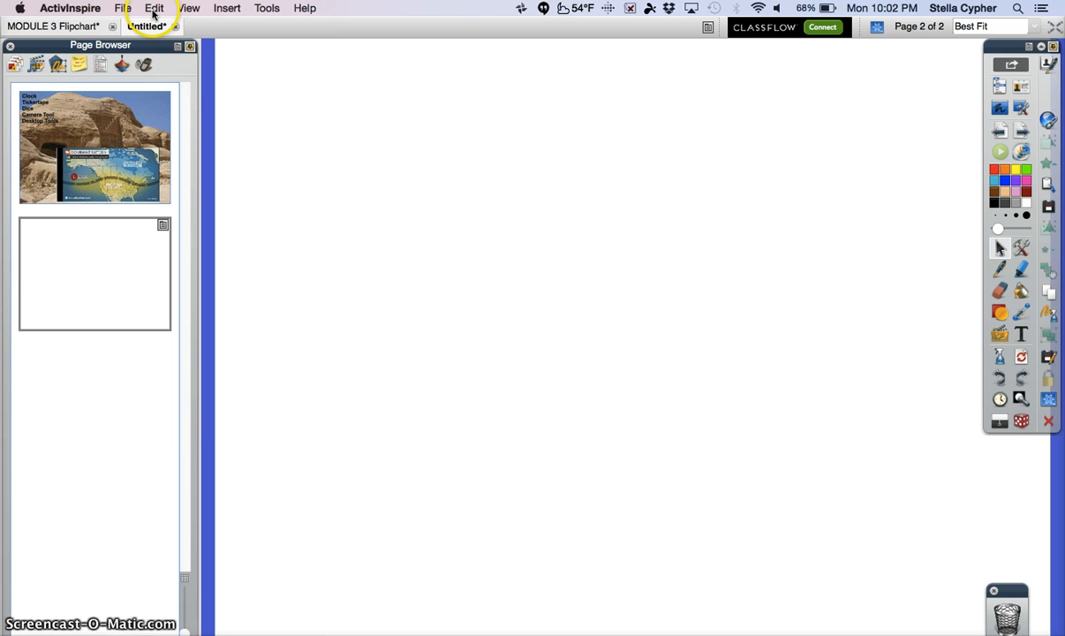
Open the profile editor and move its window slightly higher over the page.
{"action": "left_click", "coordinate": [154, 9]}
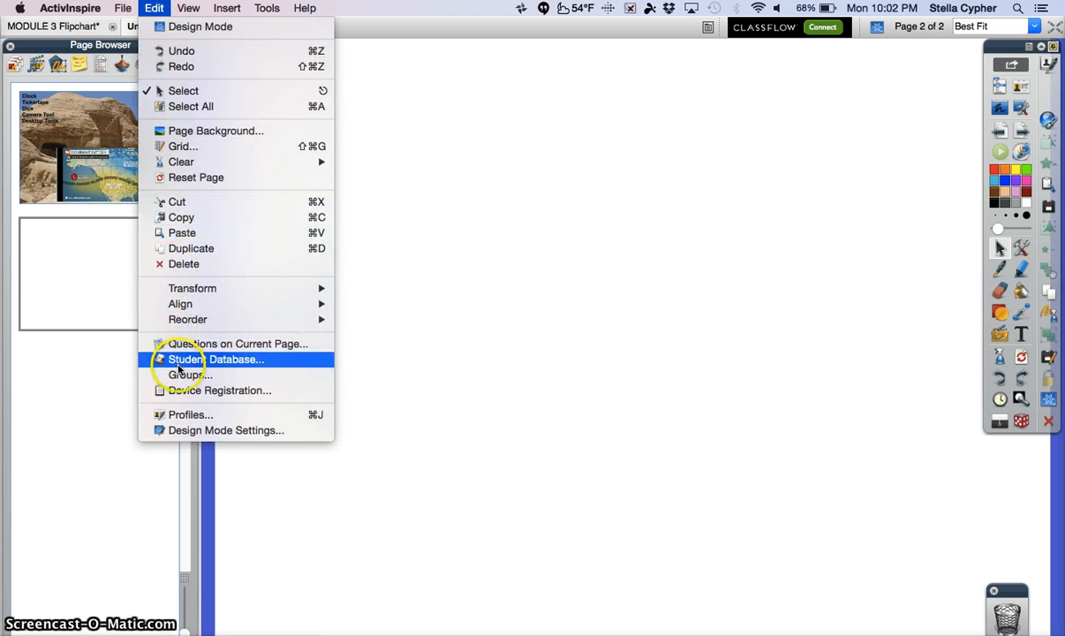
{"action": "left_click", "coordinate": [180, 416]}
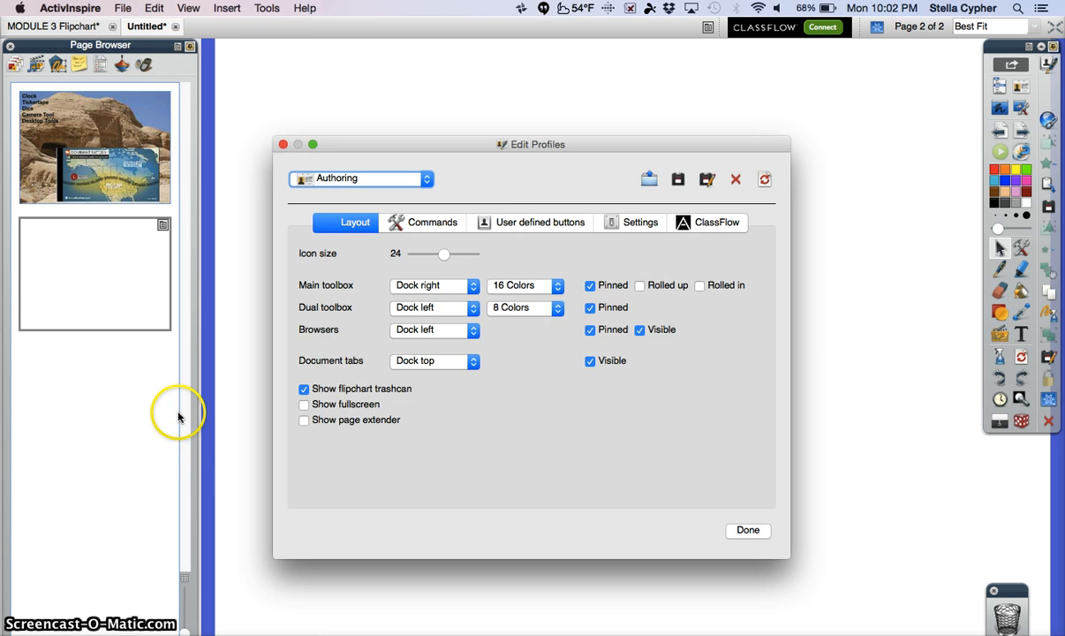
{"action": "left_click_drag", "start_coordinate": [452, 149], "coordinate": [503, 103]}
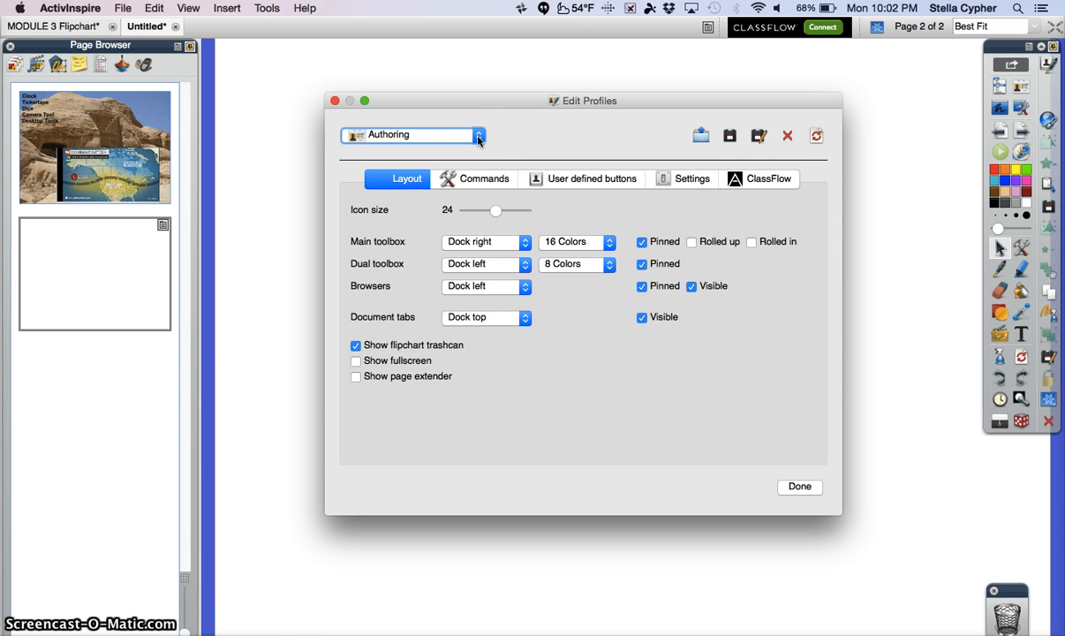
Switch the profile to At The Board and back to Authoring.
{"action": "left_click", "coordinate": [478, 137]}
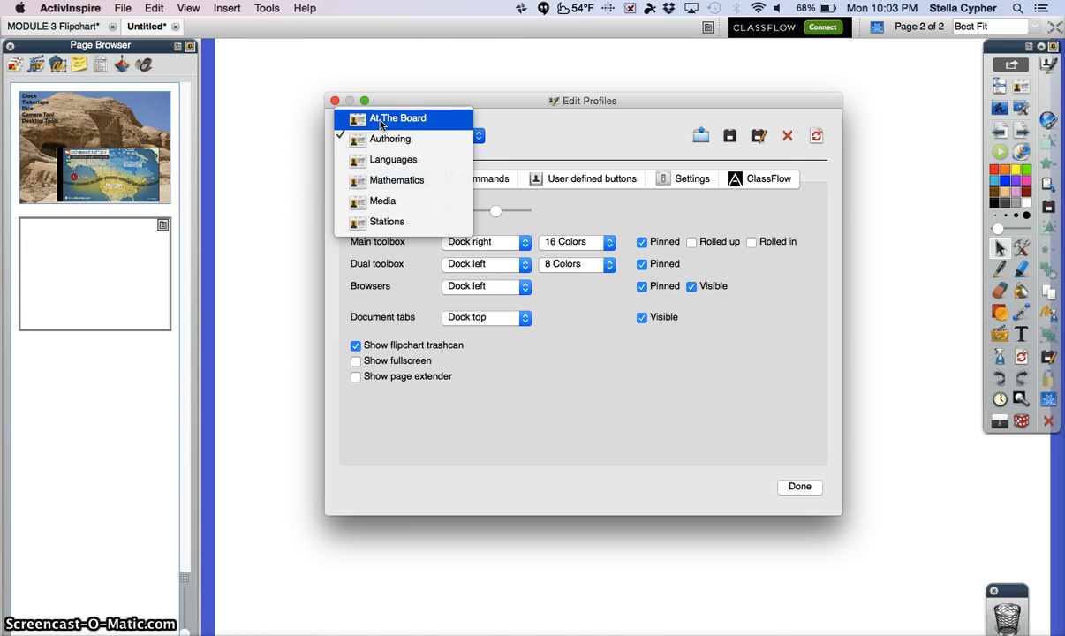
{"action": "left_click", "coordinate": [381, 121]}
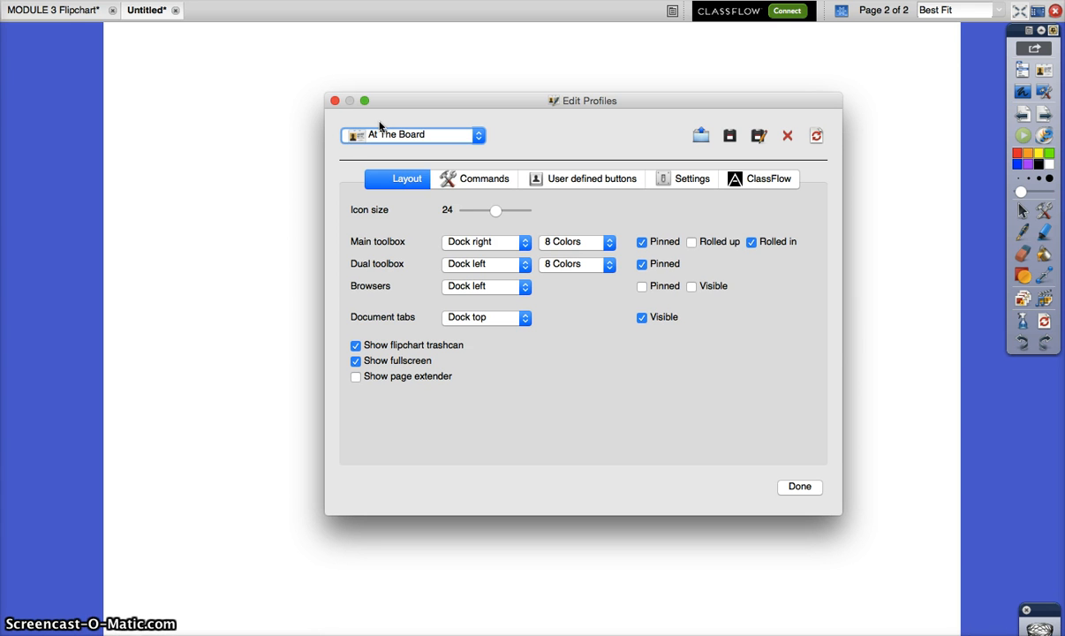
{"action": "left_click", "coordinate": [476, 134]}
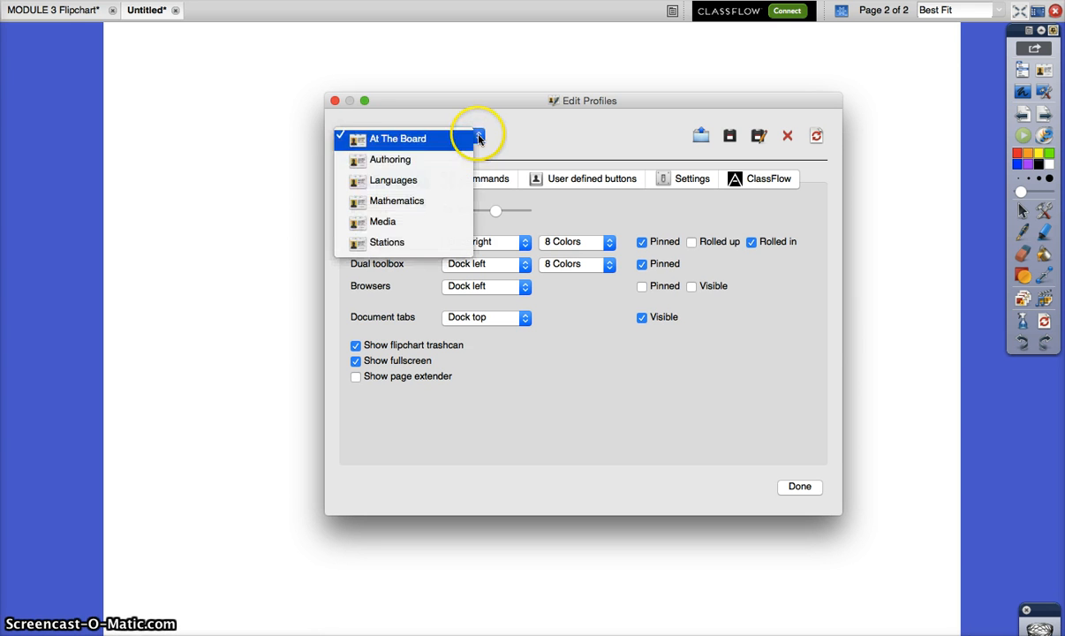
{"action": "left_click", "coordinate": [407, 166]}
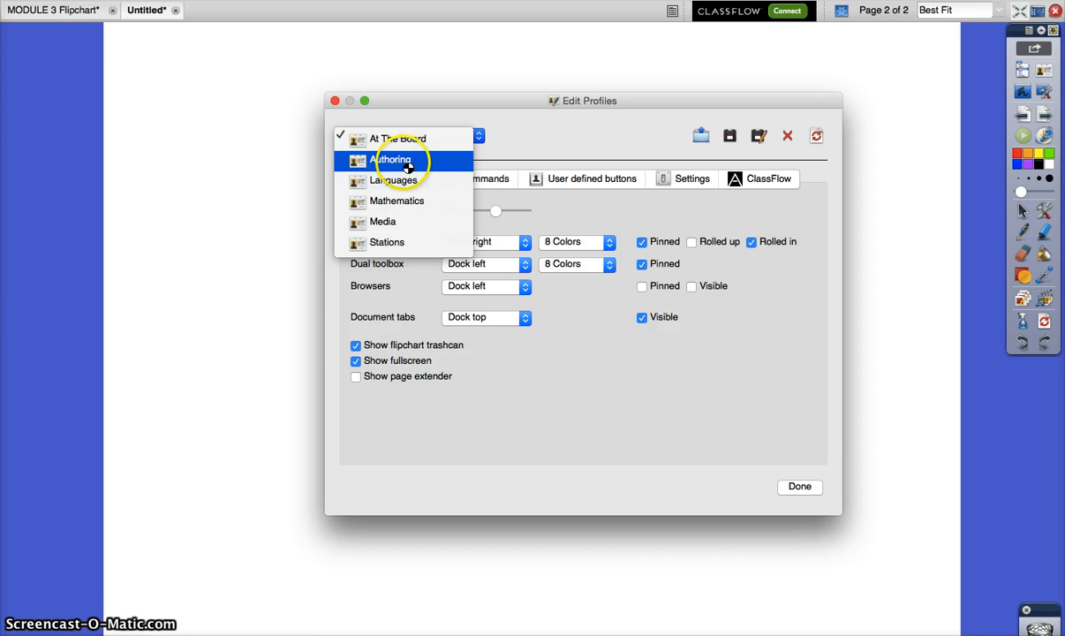
{"action": "left_click", "coordinate": [389, 166]}
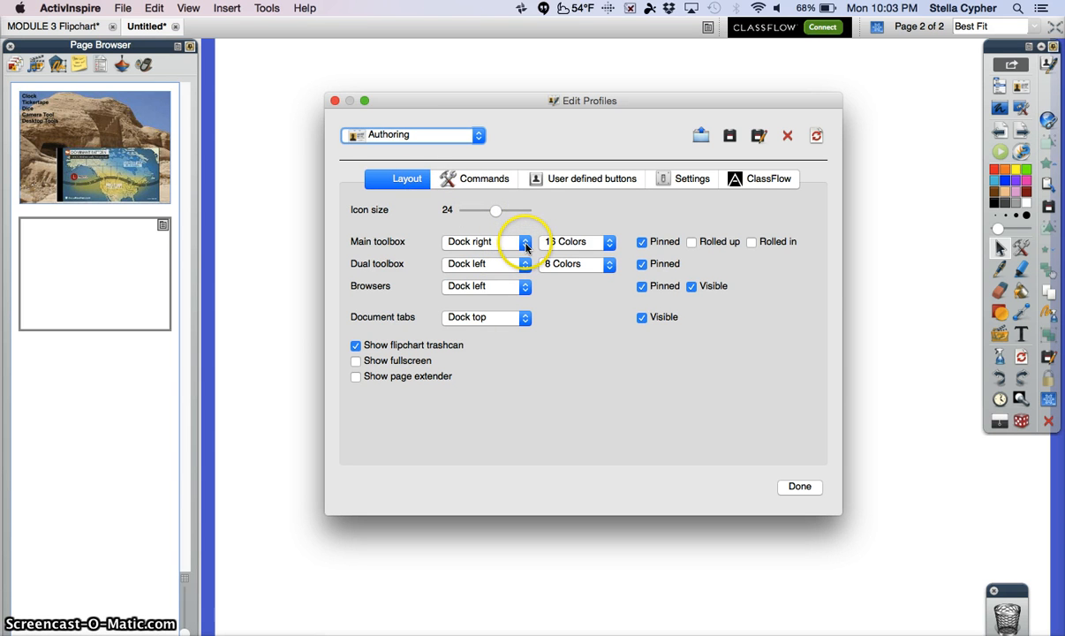
Set the main toolbox of the Authoring profile to 24 Colors.
{"action": "left_click", "coordinate": [607, 242]}
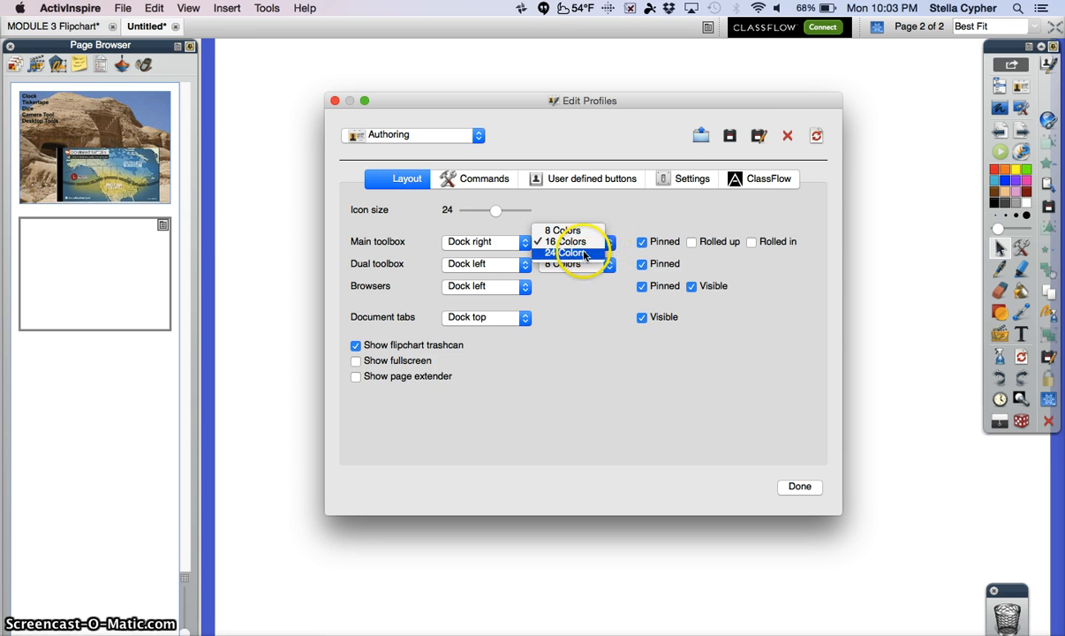
{"action": "left_click", "coordinate": [582, 253]}
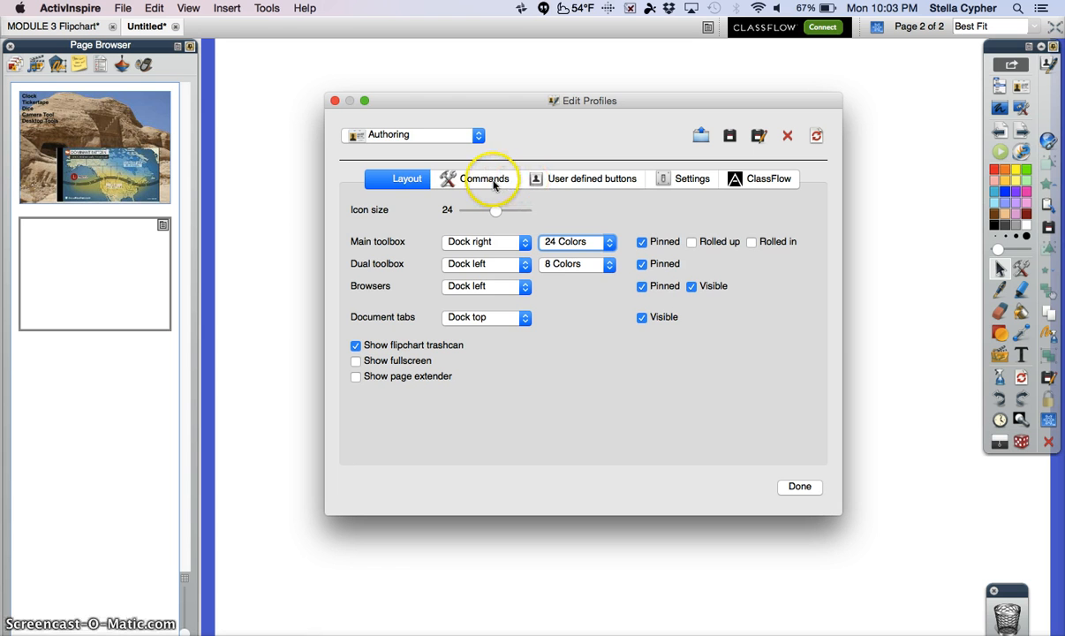
Remove the Circular Spotlight command from the Authoring profile's main toolbox.
{"action": "left_click", "coordinate": [493, 184]}
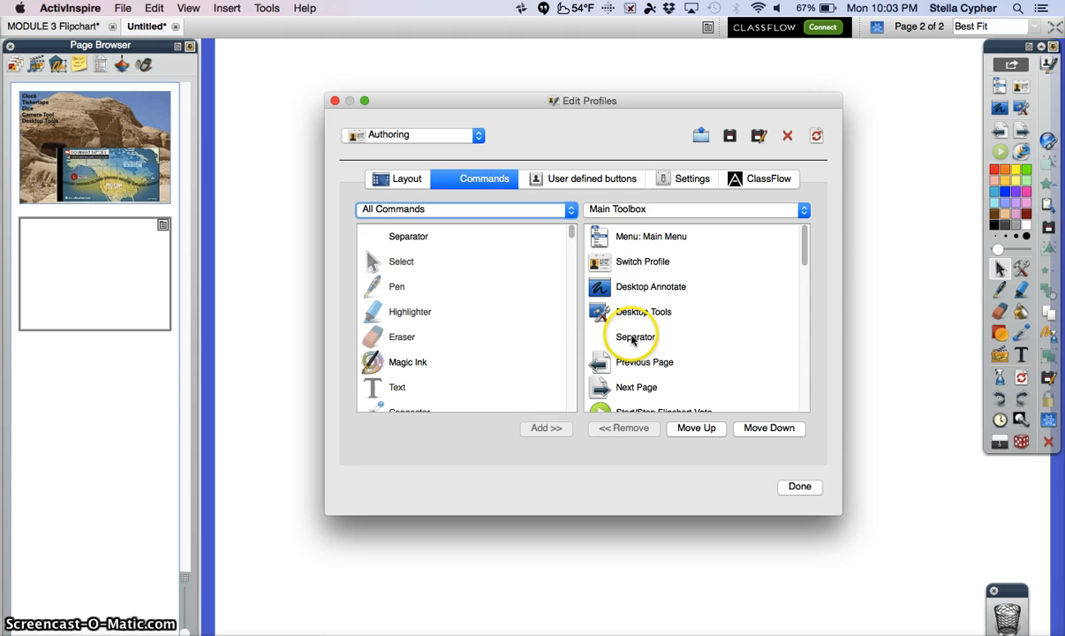
{"action": "scroll", "coordinate": [632, 337], "scroll_direction": "down", "scroll_amount": 5}
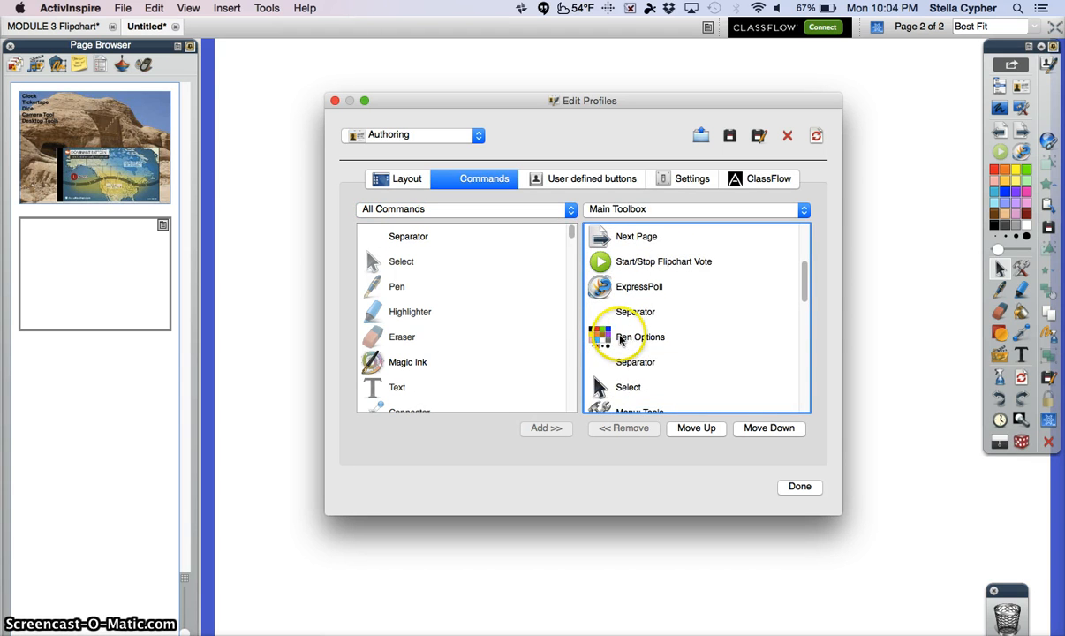
{"action": "scroll", "coordinate": [654, 314], "scroll_direction": "down", "scroll_amount": 3}
{"action": "scroll", "coordinate": [656, 316], "scroll_direction": "down", "scroll_amount": 3}
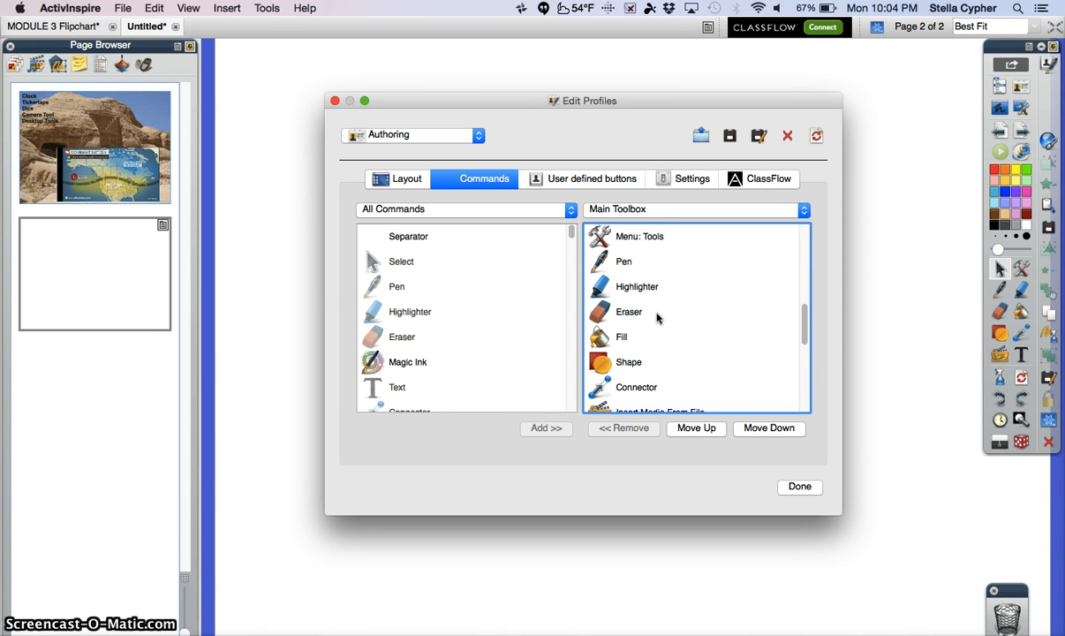
{"action": "scroll", "coordinate": [656, 316], "scroll_direction": "down", "scroll_amount": 3}
{"action": "scroll", "coordinate": [656, 316], "scroll_direction": "down", "scroll_amount": 1}
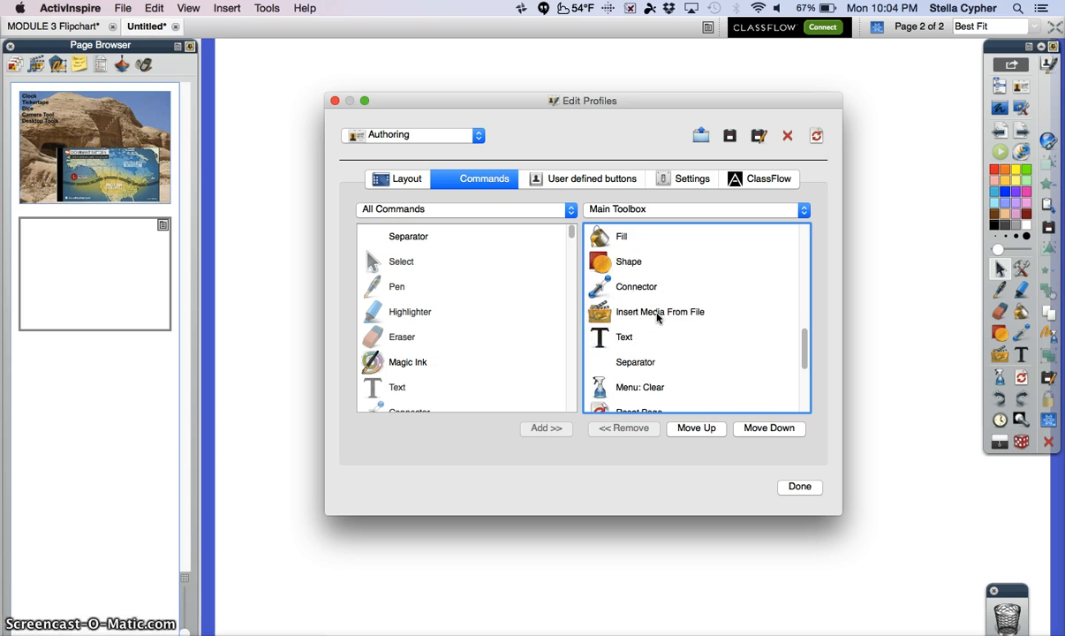
{"action": "scroll", "coordinate": [656, 314], "scroll_direction": "down", "scroll_amount": 5}
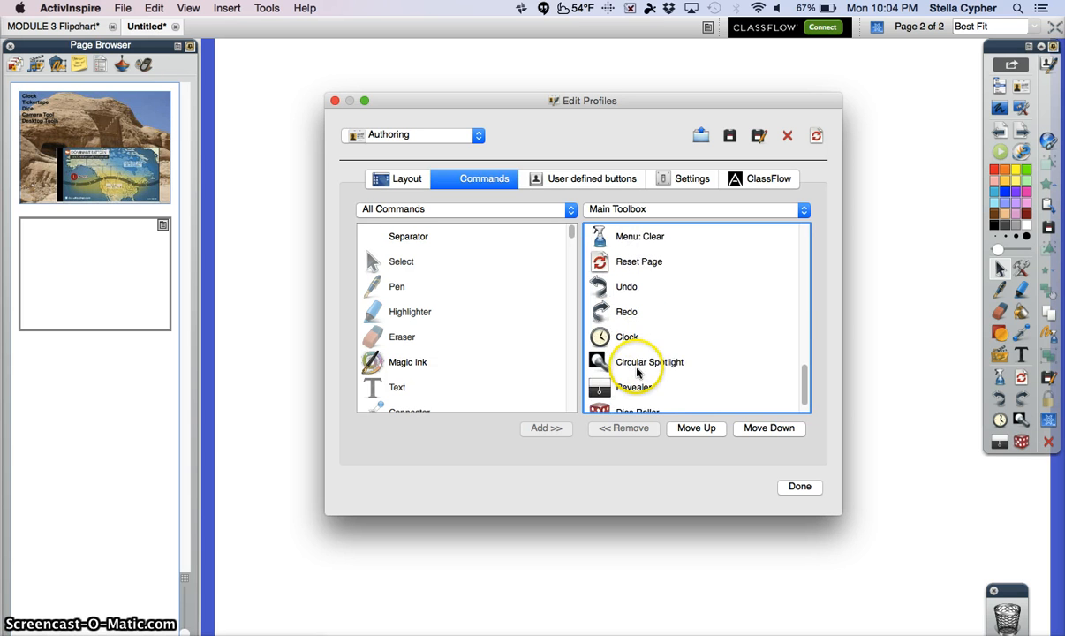
{"action": "left_click", "coordinate": [637, 369]}
{"action": "left_click", "coordinate": [604, 429]}
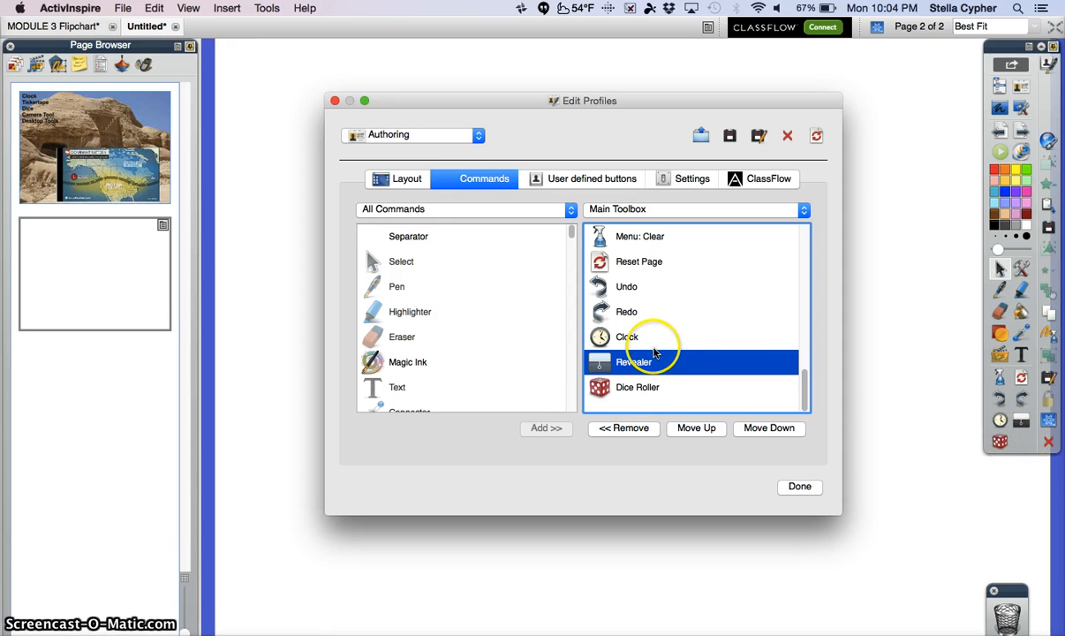
Remove the Connector command from the main toolbox.
{"action": "scroll", "coordinate": [602, 342], "scroll_direction": "up", "scroll_amount": 5}
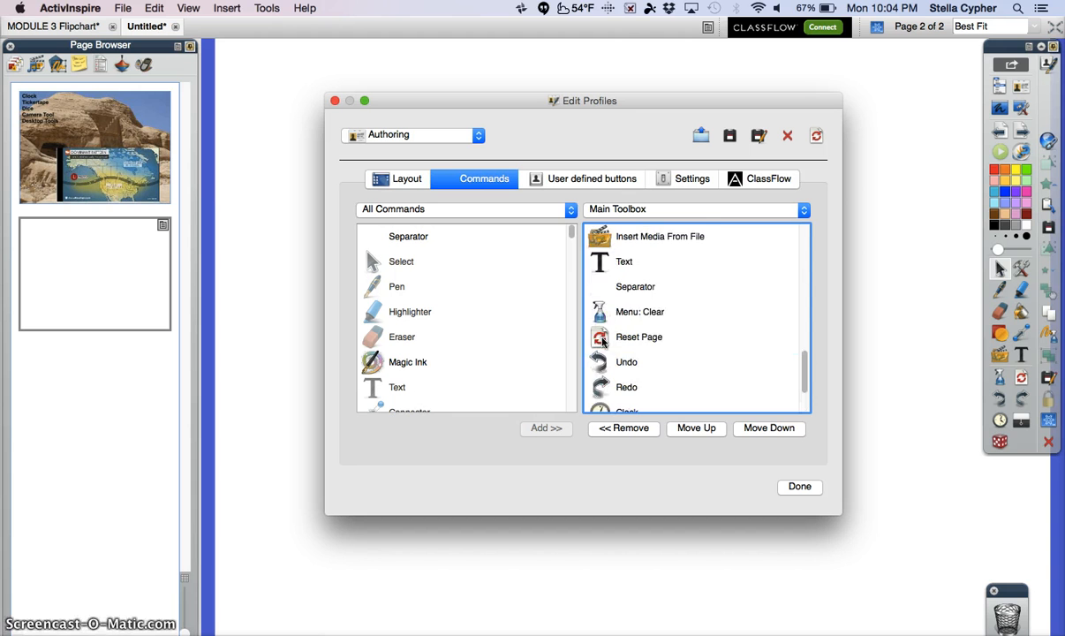
{"action": "left_click", "coordinate": [630, 263]}
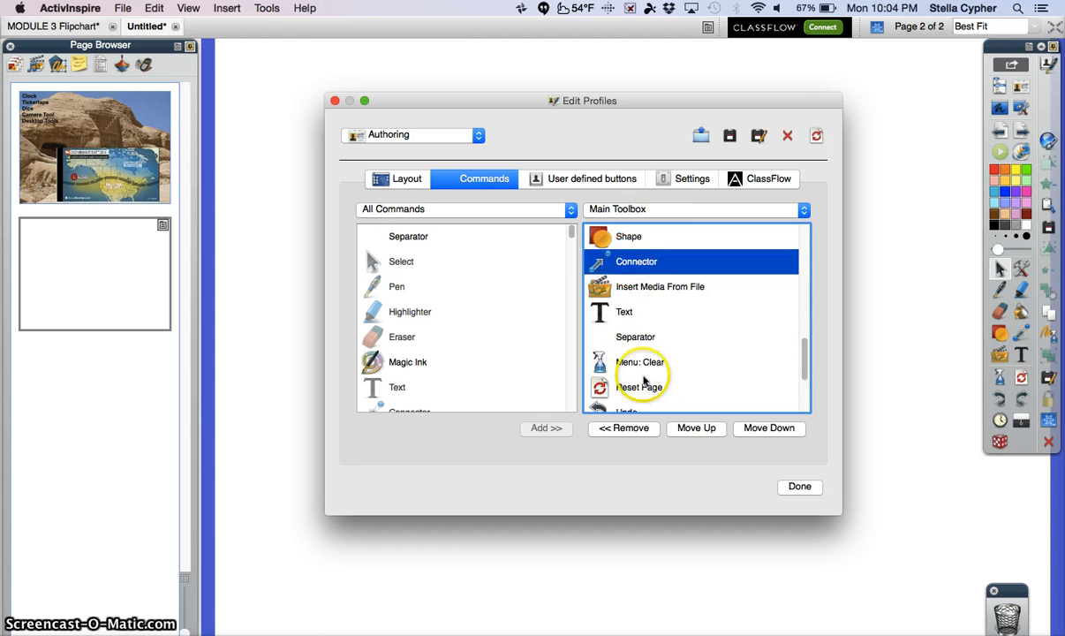
{"action": "left_click", "coordinate": [629, 429]}
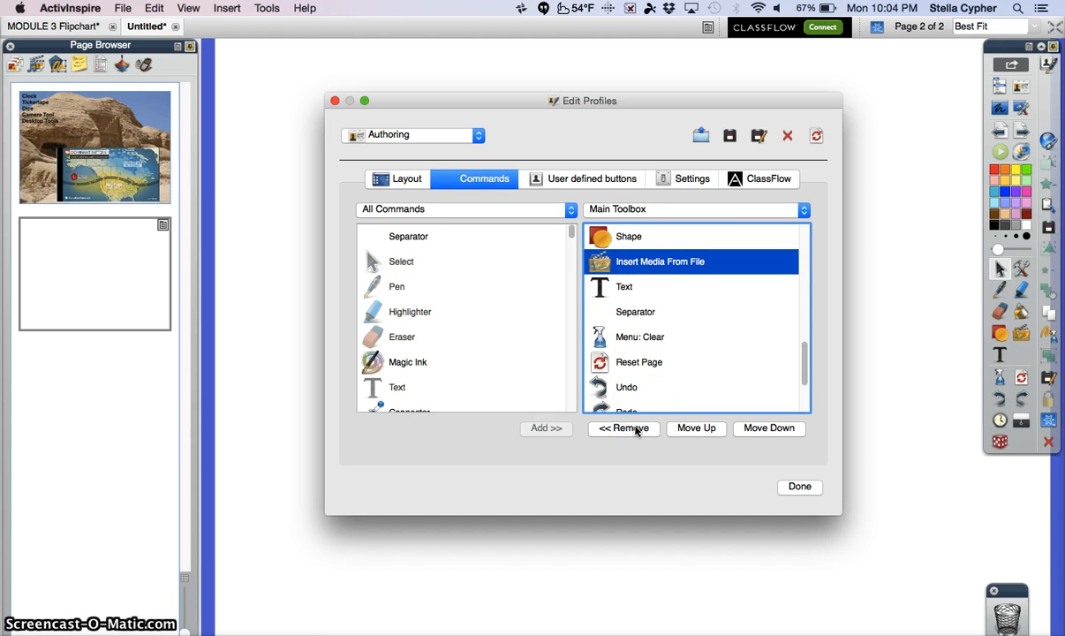
Add the Action Browser command to the main toolbox after Insert Media From File.
{"action": "scroll", "coordinate": [412, 318], "scroll_direction": "down", "scroll_amount": 2}
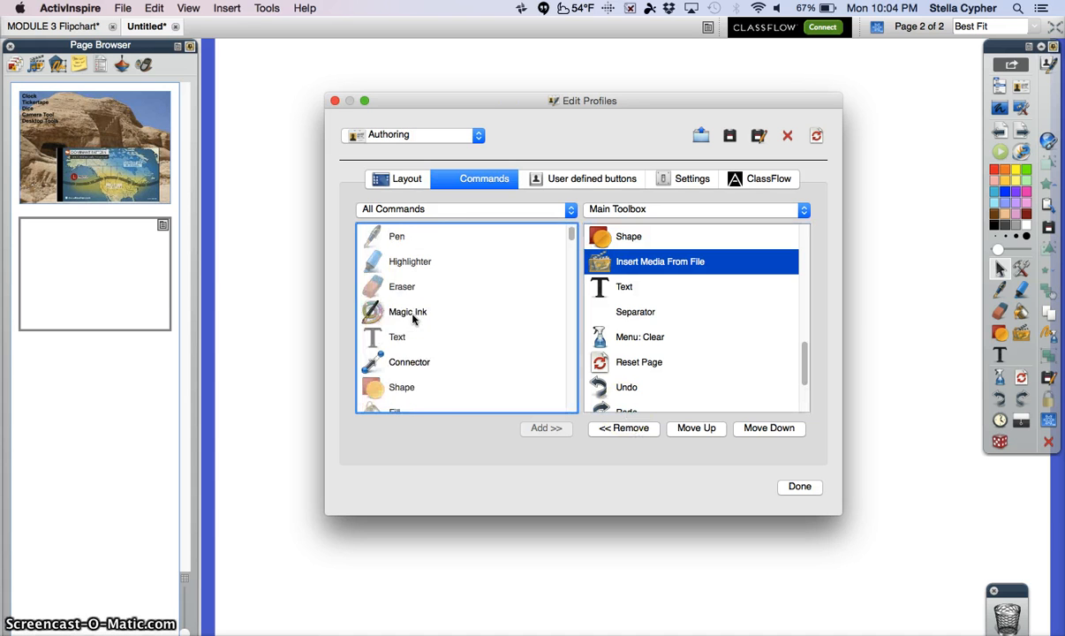
{"action": "scroll", "coordinate": [412, 318], "scroll_direction": "down", "scroll_amount": 9}
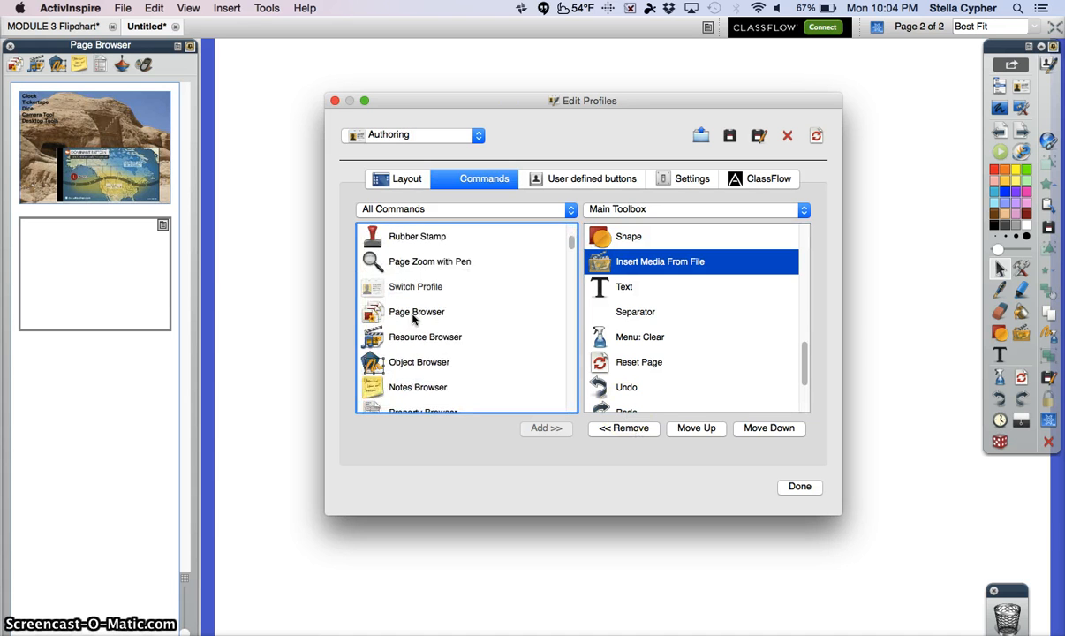
{"action": "scroll", "coordinate": [412, 318], "scroll_direction": "down", "scroll_amount": 2}
{"action": "scroll", "coordinate": [412, 318], "scroll_direction": "down", "scroll_amount": 4}
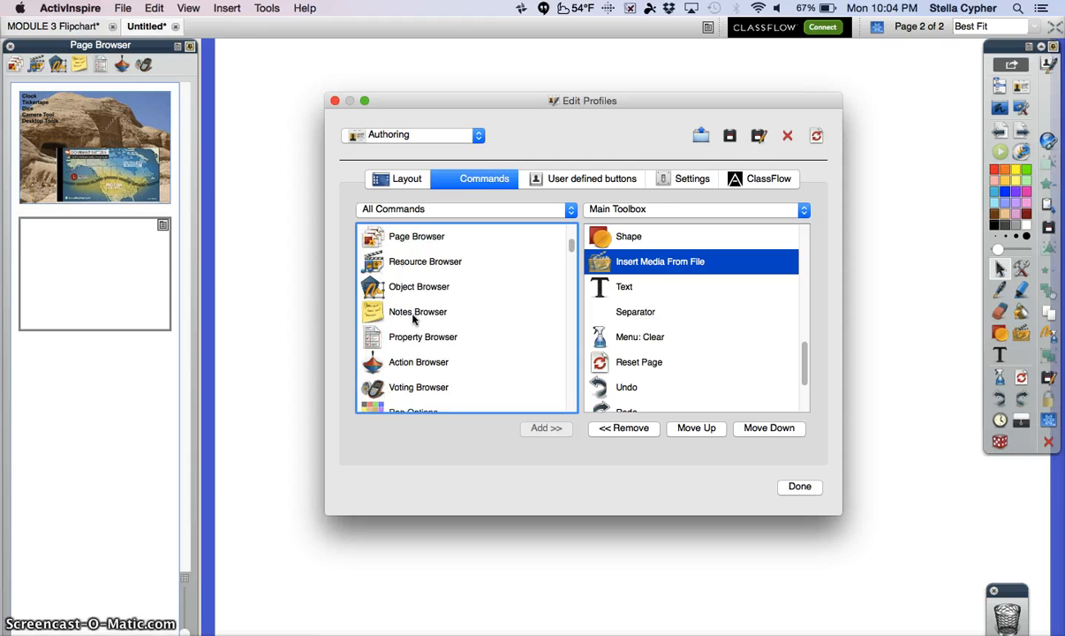
{"action": "left_click", "coordinate": [411, 298]}
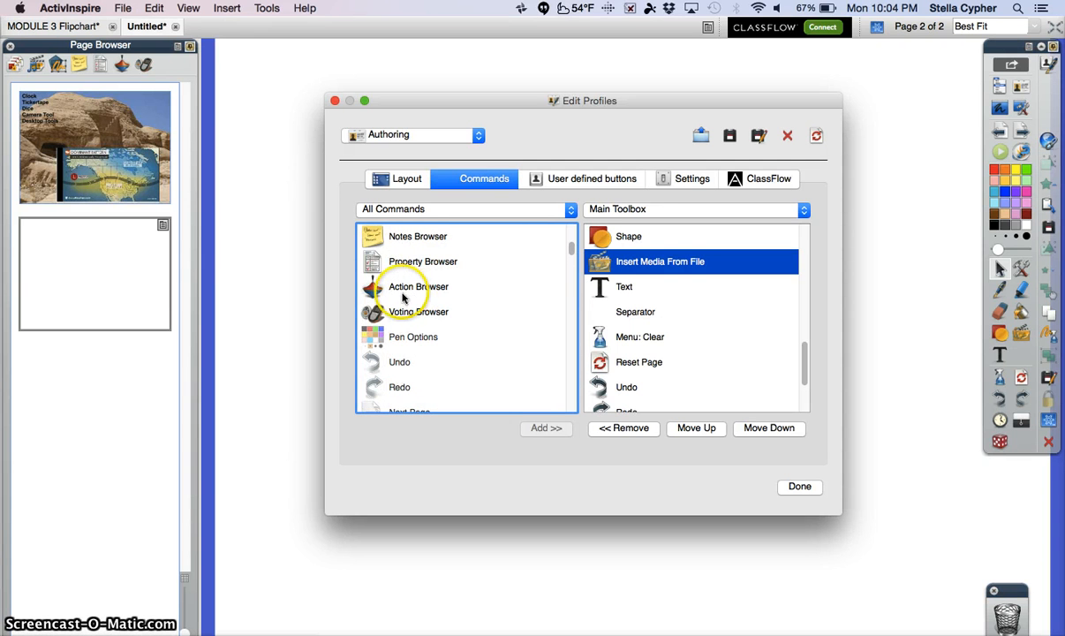
{"action": "left_click", "coordinate": [394, 294]}
{"action": "left_click", "coordinate": [528, 427]}
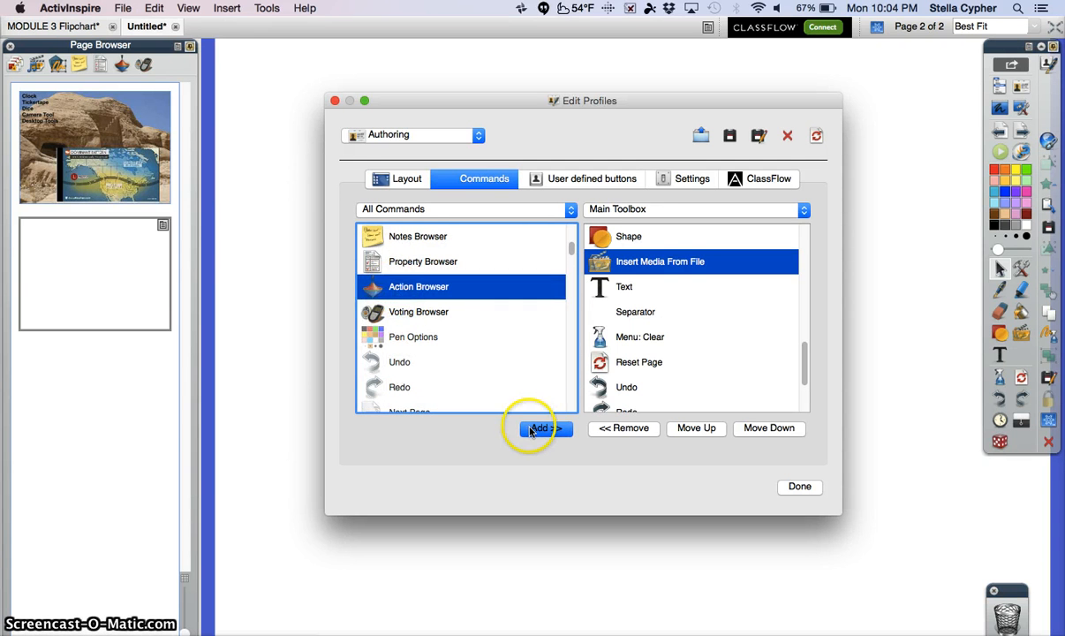
Add the Tickertape command to the main toolbox after Insert Media From File.
{"action": "scroll", "coordinate": [431, 341], "scroll_direction": "down", "scroll_amount": 8}
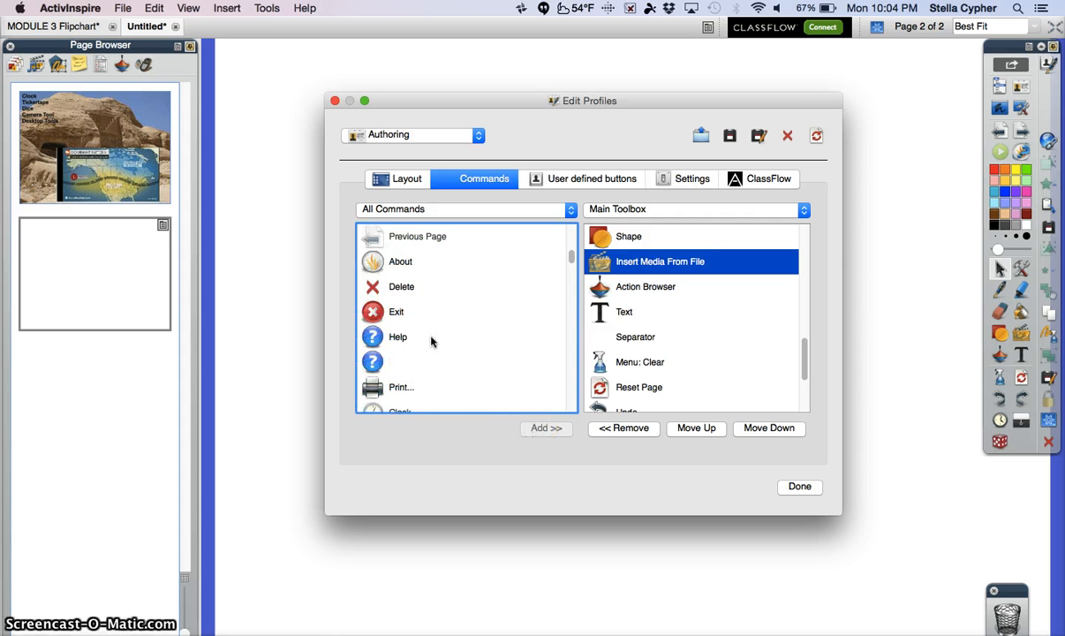
{"action": "scroll", "coordinate": [431, 341], "scroll_direction": "down", "scroll_amount": 9}
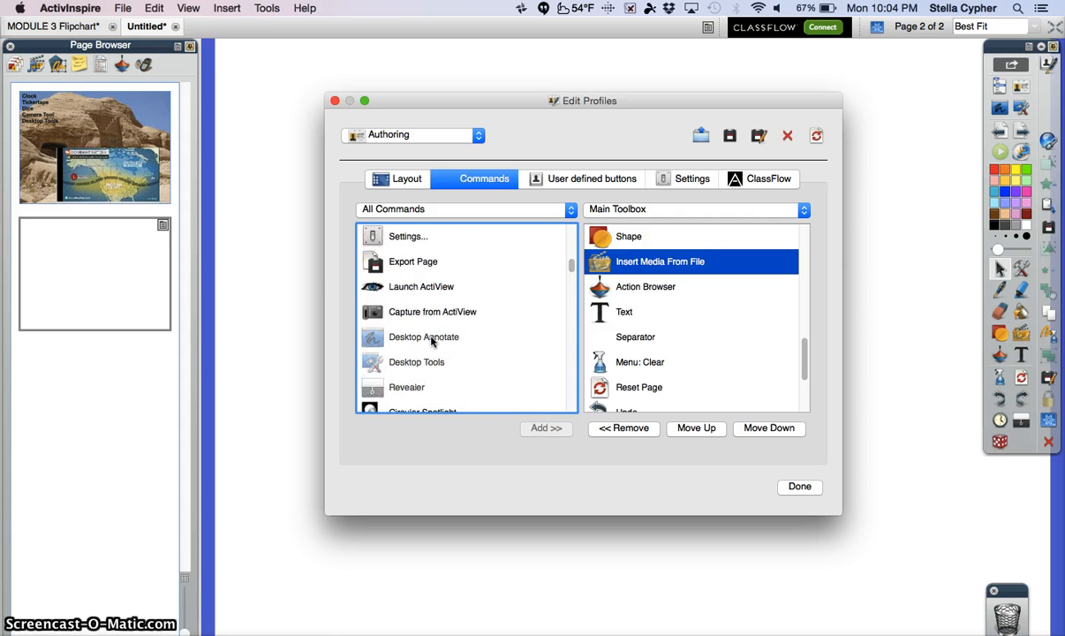
{"action": "scroll", "coordinate": [431, 341], "scroll_direction": "down", "scroll_amount": 9}
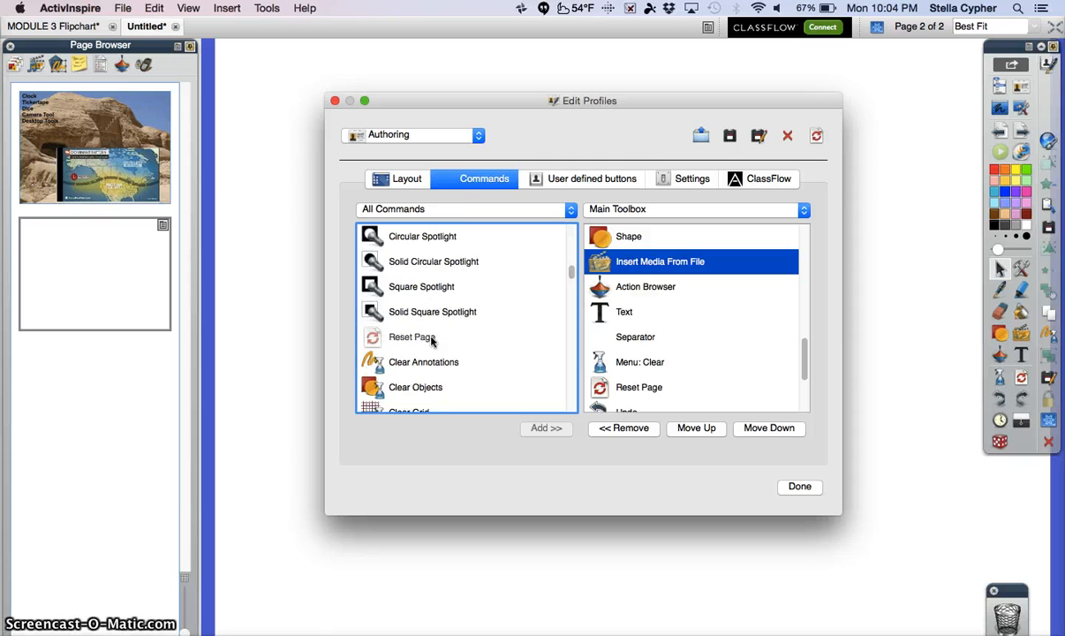
{"action": "scroll", "coordinate": [431, 341], "scroll_direction": "down", "scroll_amount": 9}
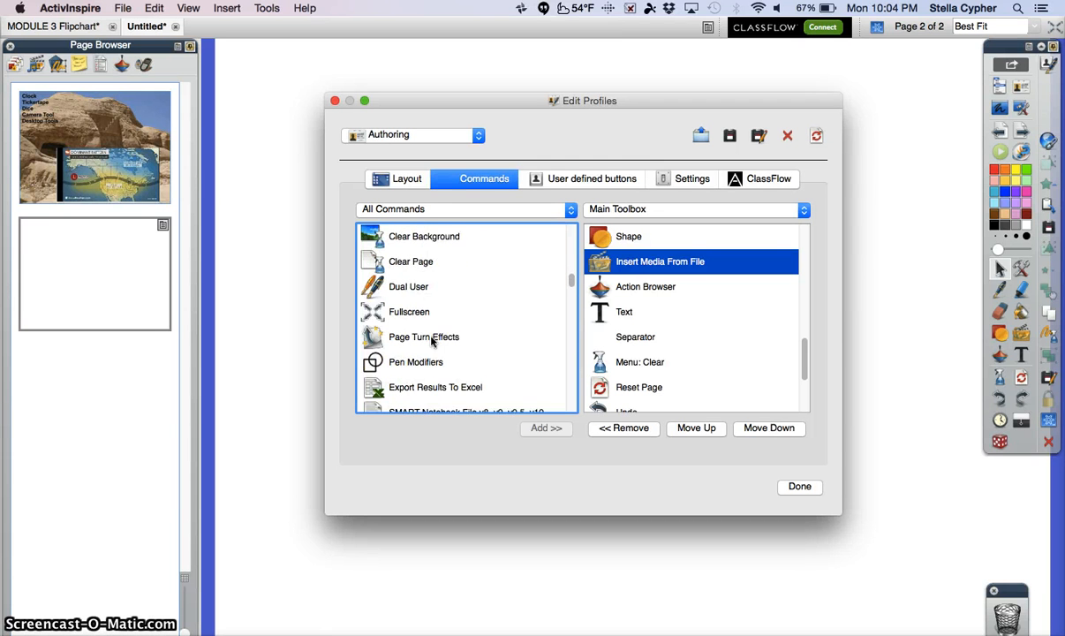
{"action": "scroll", "coordinate": [431, 341], "scroll_direction": "down", "scroll_amount": 7}
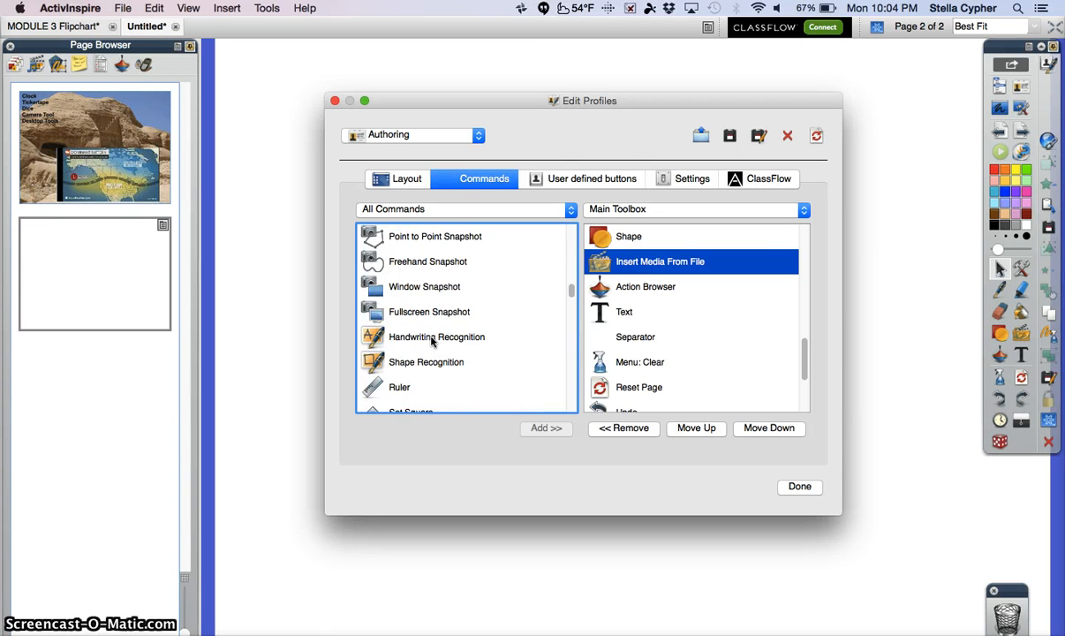
{"action": "scroll", "coordinate": [431, 340], "scroll_direction": "down", "scroll_amount": 8}
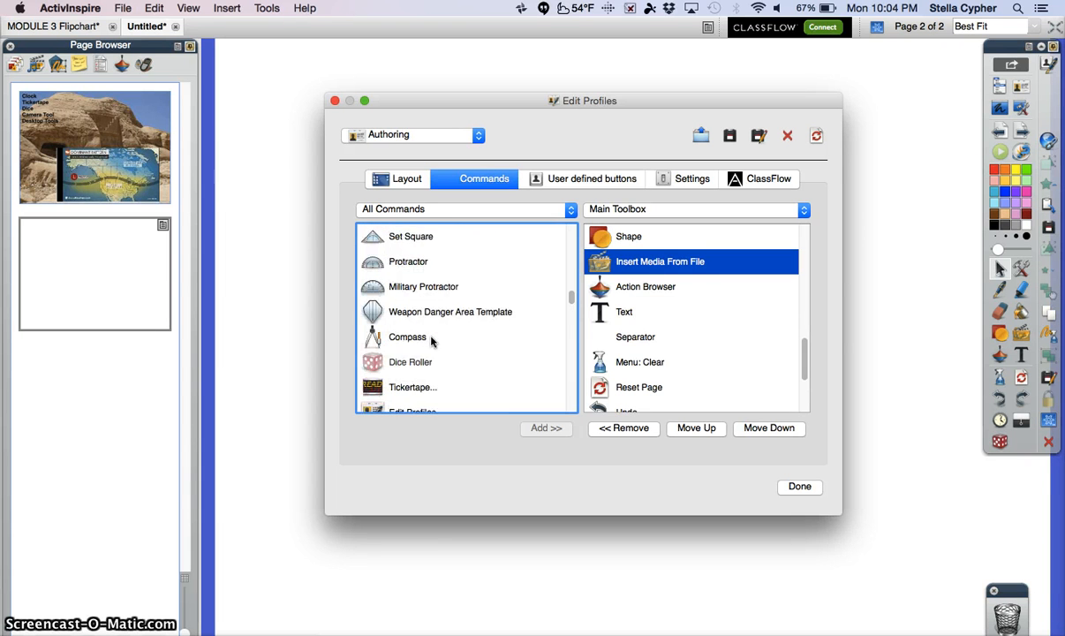
{"action": "left_click", "coordinate": [433, 360]}
{"action": "left_click", "coordinate": [542, 431]}
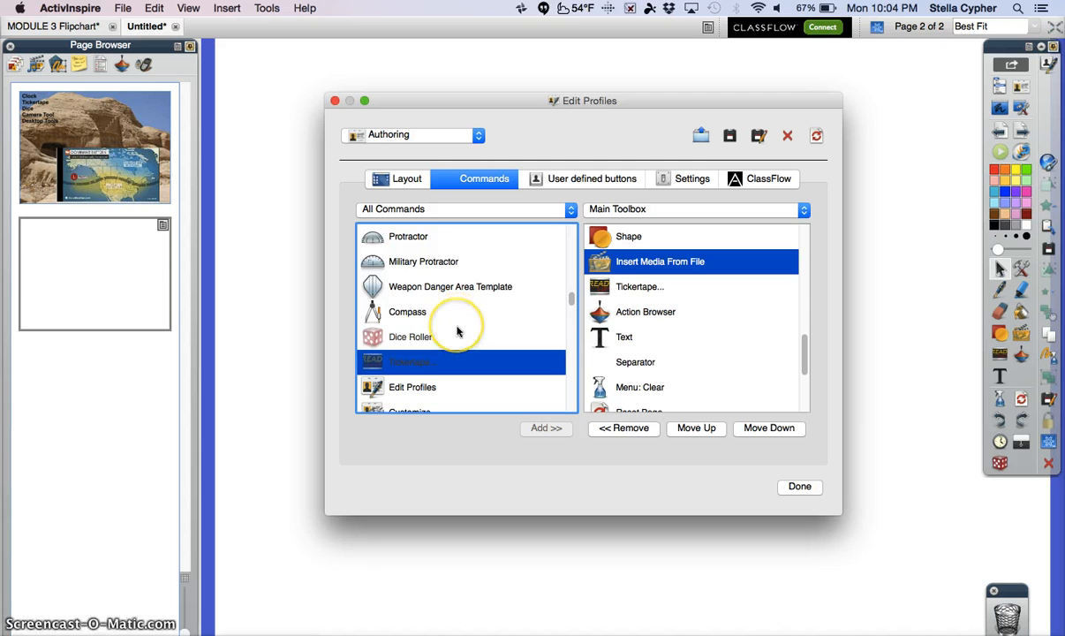
Add the On-screen Keyboard command to the main toolbox after Insert Media From File.
{"action": "scroll", "coordinate": [457, 328], "scroll_direction": "down", "scroll_amount": 2}
{"action": "scroll", "coordinate": [457, 331], "scroll_direction": "down", "scroll_amount": 4}
{"action": "left_click", "coordinate": [415, 289]}
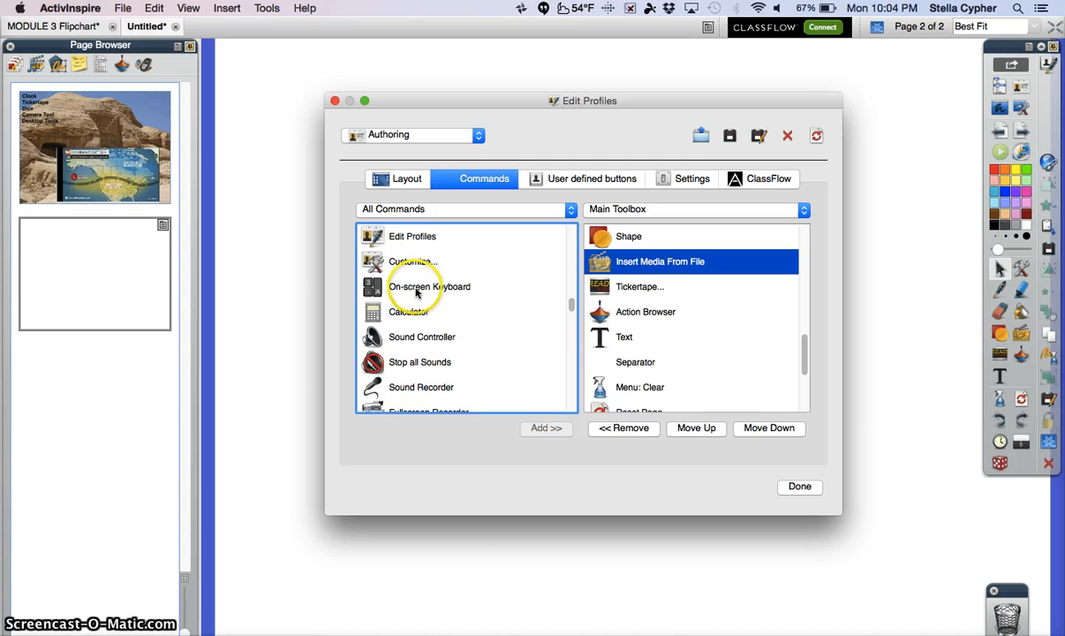
{"action": "left_click", "coordinate": [541, 437]}
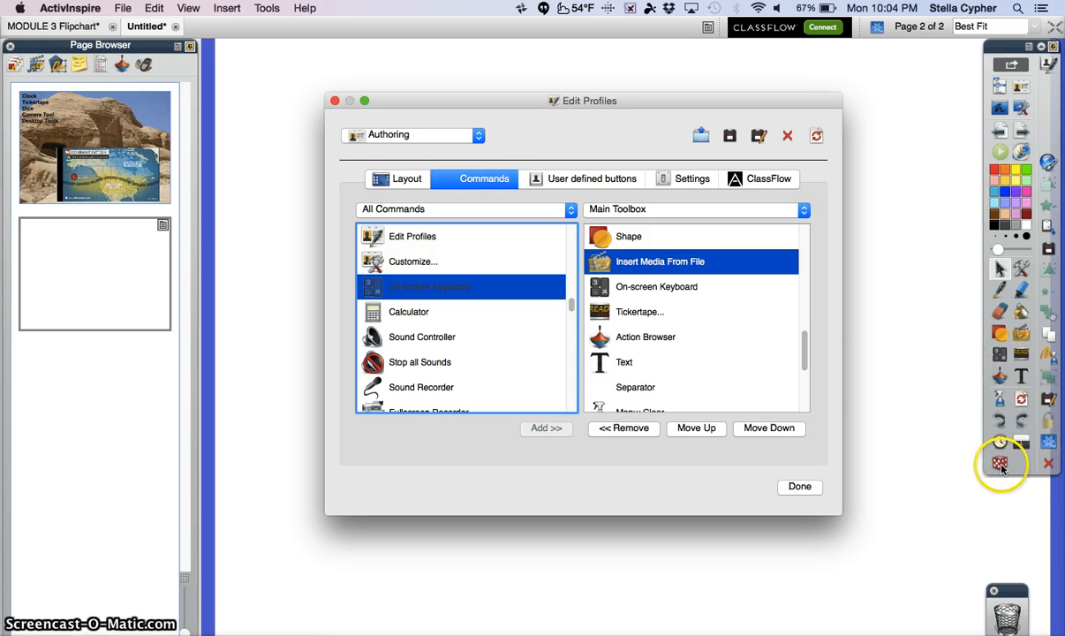
{"action": "scroll", "coordinate": [477, 344], "scroll_direction": "down", "scroll_amount": 2}
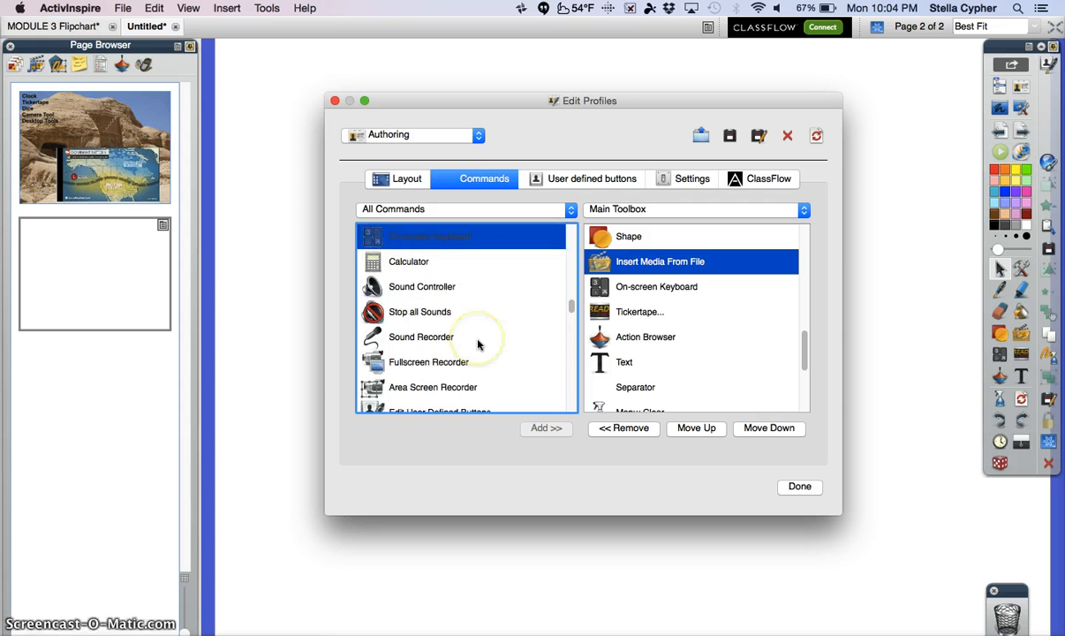
{"action": "scroll", "coordinate": [477, 344], "scroll_direction": "down", "scroll_amount": 3}
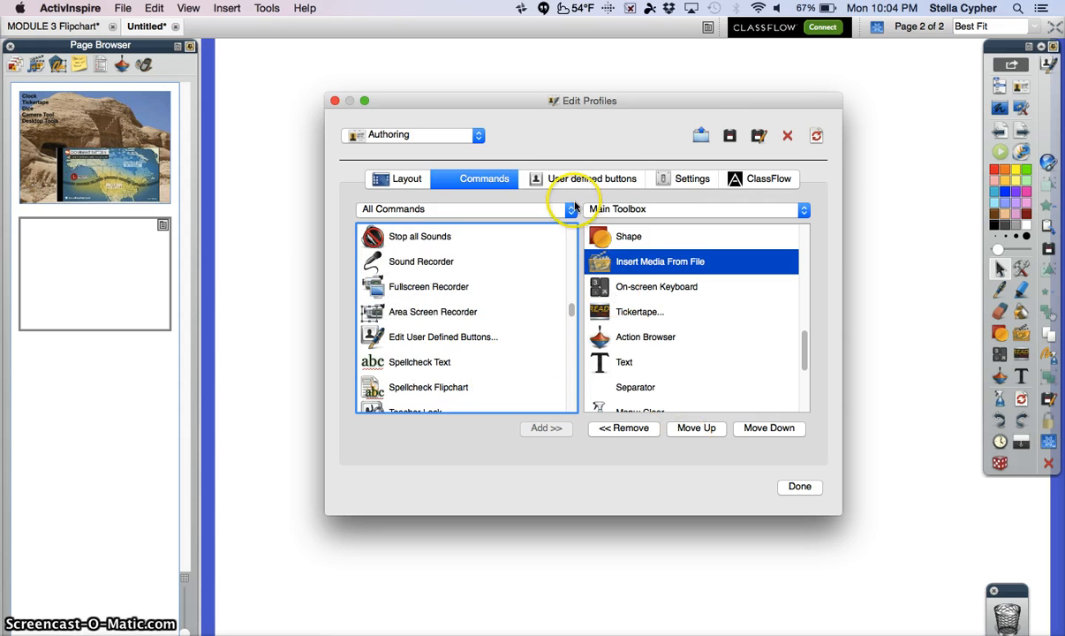
Examine the Authoring profile's settings categories, from Clock Tool and User Input through Effects, Flipchart, Profile and Resources, Recordings and Spell checker.
{"action": "left_click", "coordinate": [685, 181]}
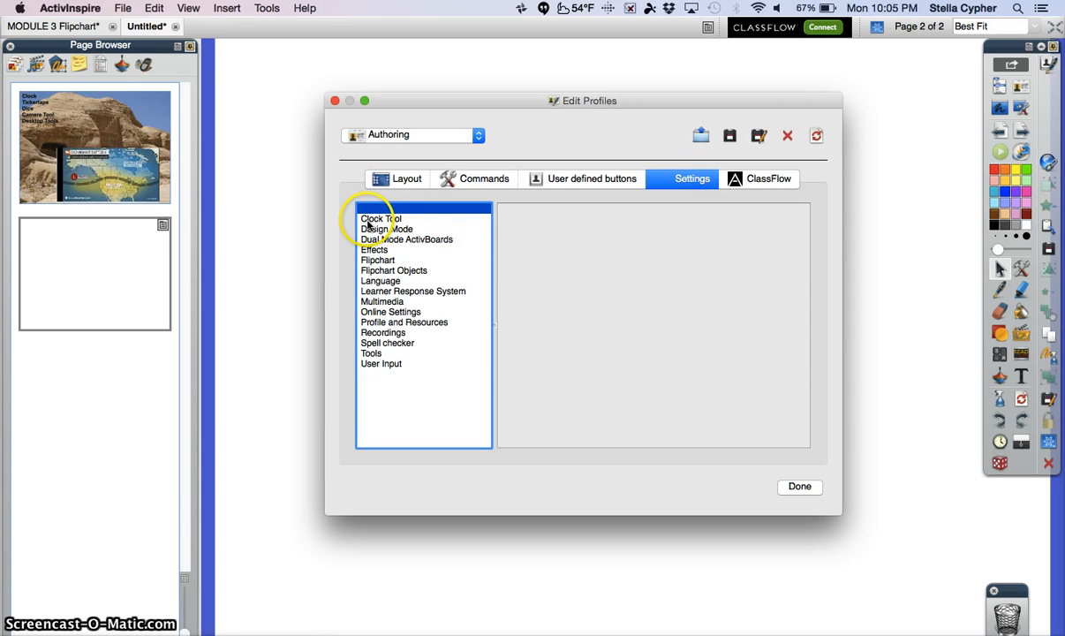
{"action": "left_click", "coordinate": [367, 221]}
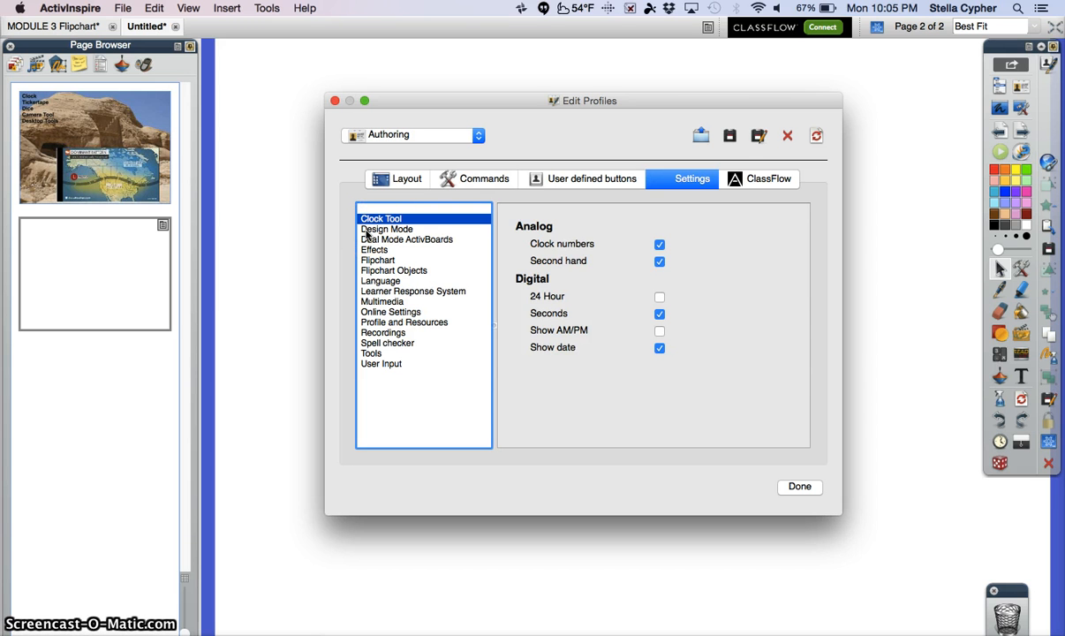
{"action": "left_click", "coordinate": [374, 365]}
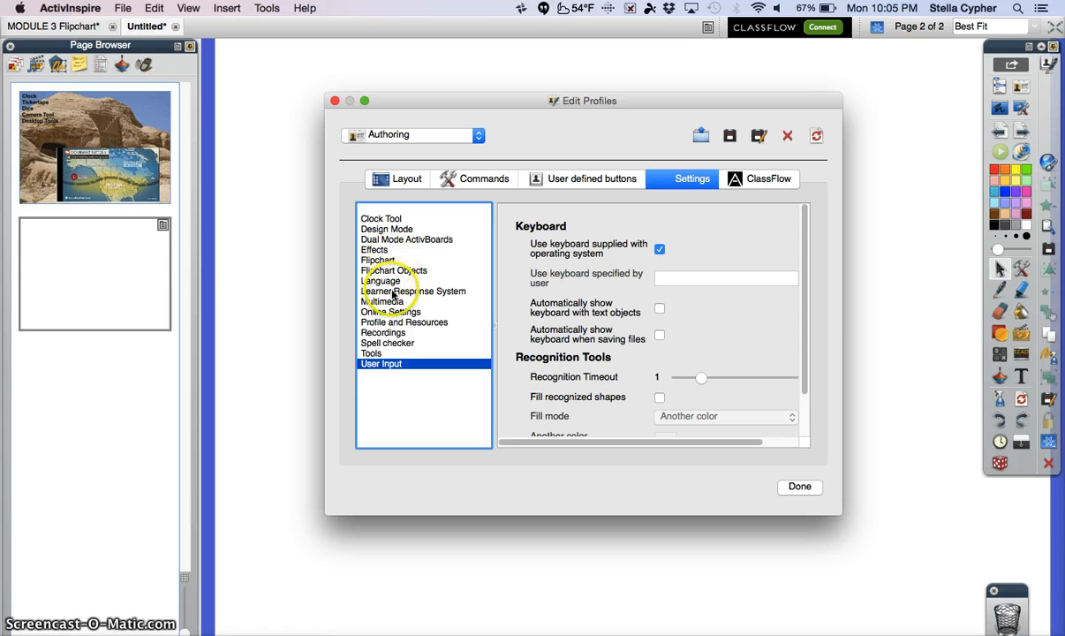
{"action": "left_click", "coordinate": [377, 231]}
{"action": "left_click", "coordinate": [376, 240]}
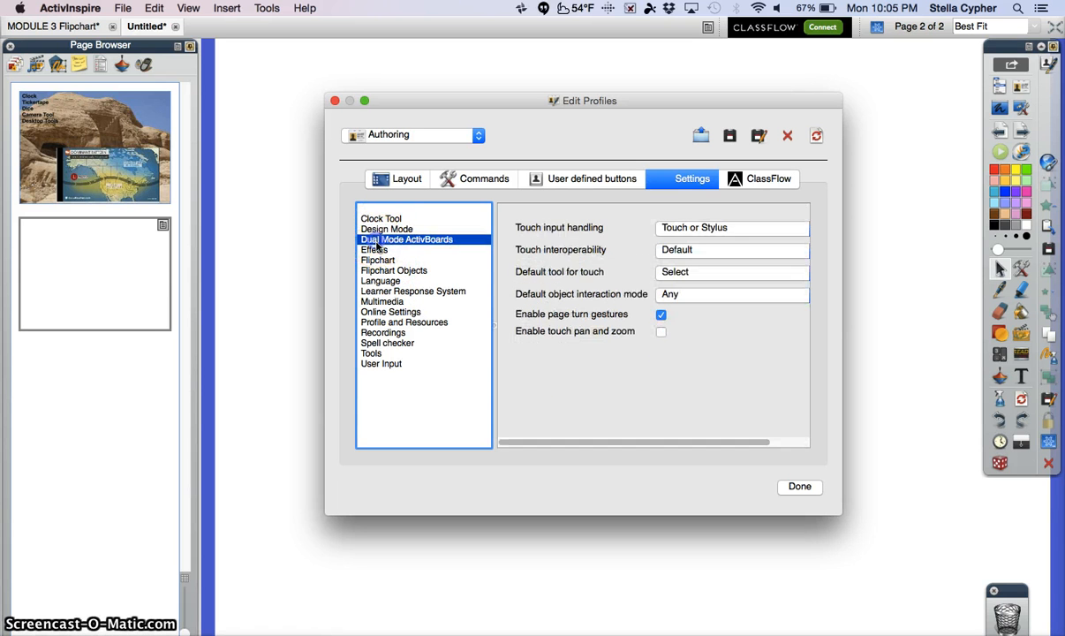
{"action": "left_click", "coordinate": [375, 251]}
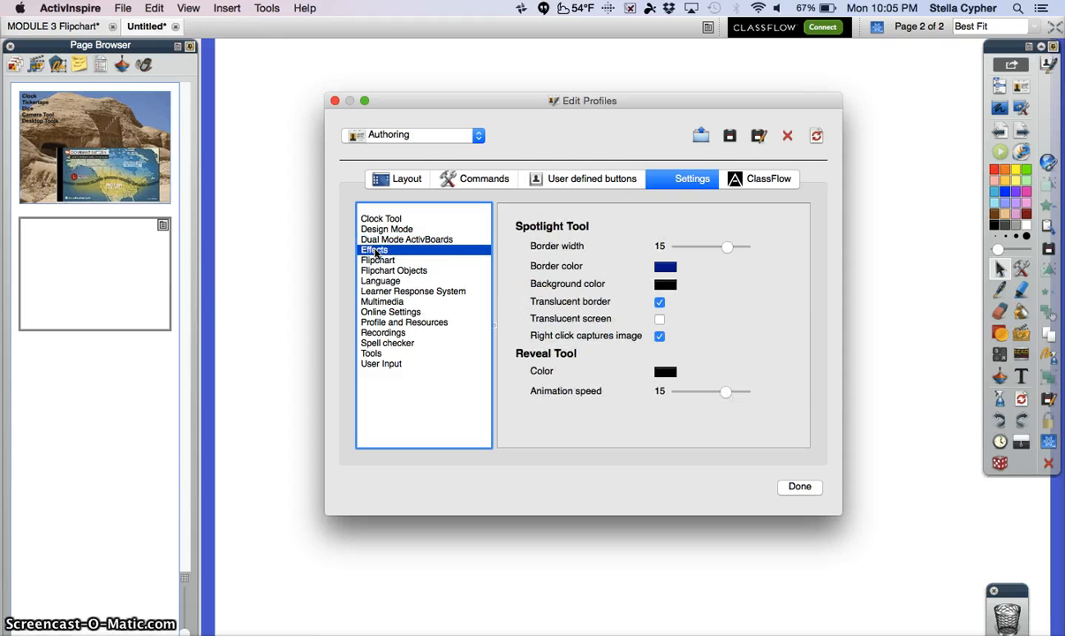
{"action": "left_click", "coordinate": [376, 261]}
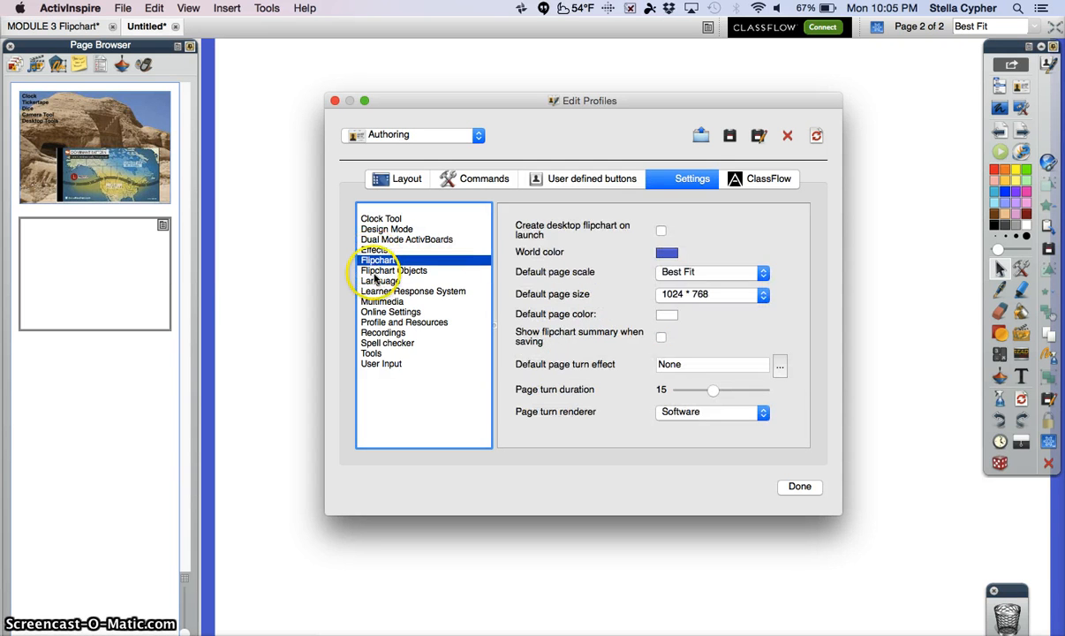
{"action": "left_click", "coordinate": [375, 272]}
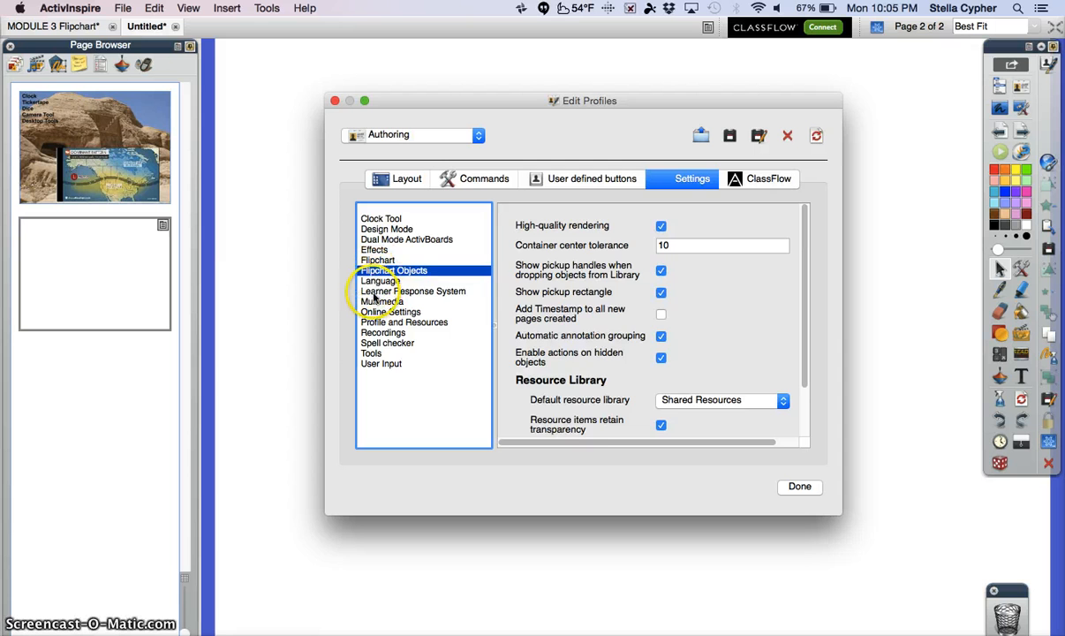
{"action": "left_click", "coordinate": [375, 292]}
{"action": "left_click", "coordinate": [375, 323]}
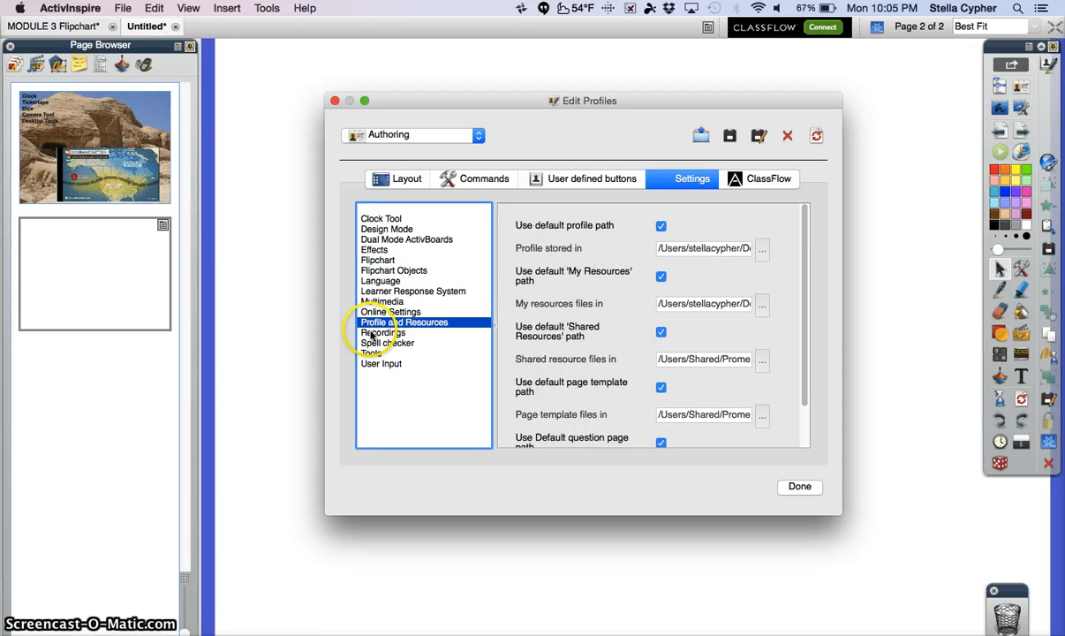
{"action": "left_click", "coordinate": [371, 334]}
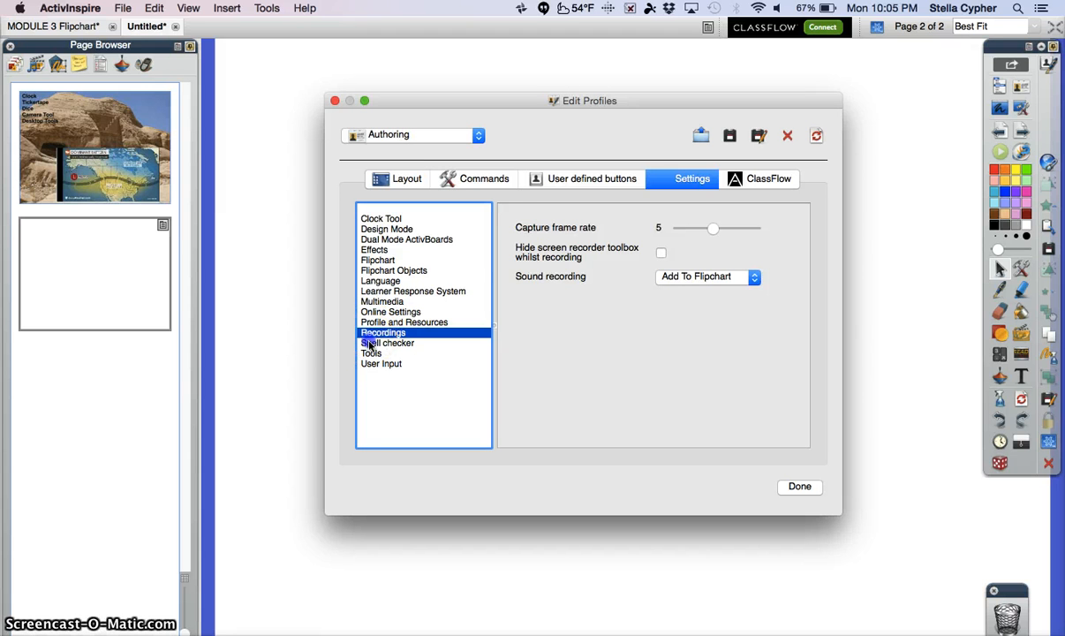
{"action": "left_click", "coordinate": [370, 343]}
In the profile's Tools settings, keep Select as the default tool and set the highlighter translucency to 47.
{"action": "left_click", "coordinate": [370, 353]}
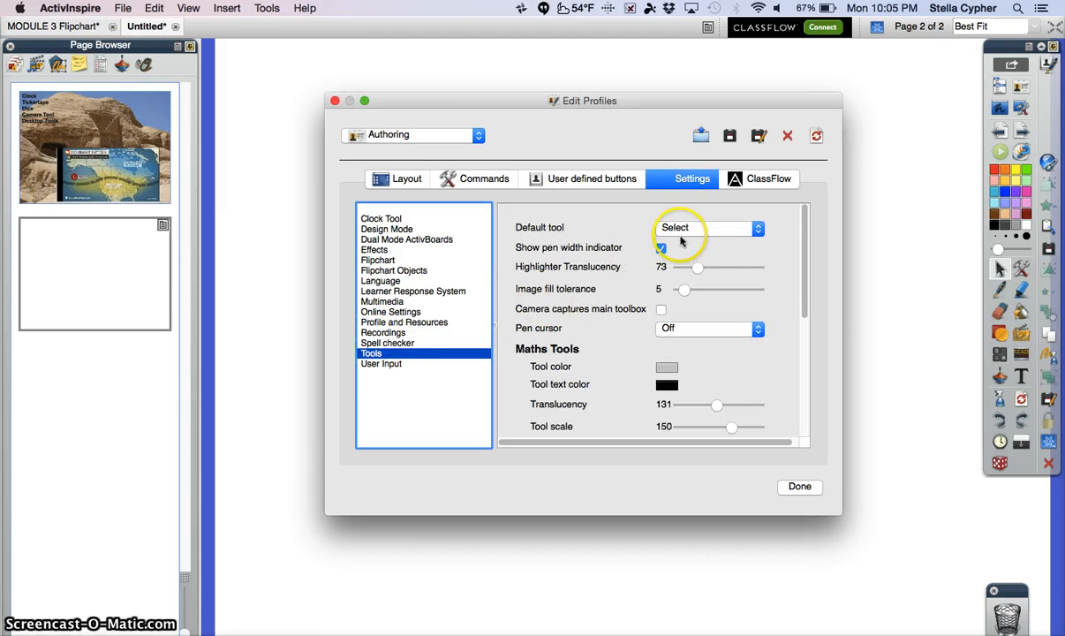
{"action": "left_click", "coordinate": [759, 229]}
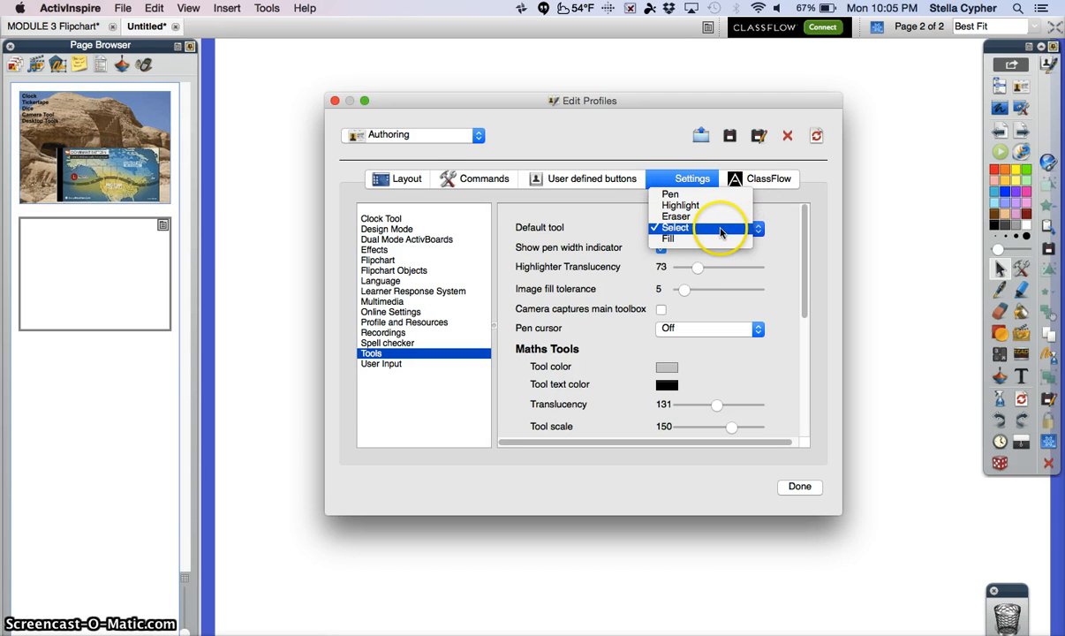
{"action": "left_click", "coordinate": [720, 231]}
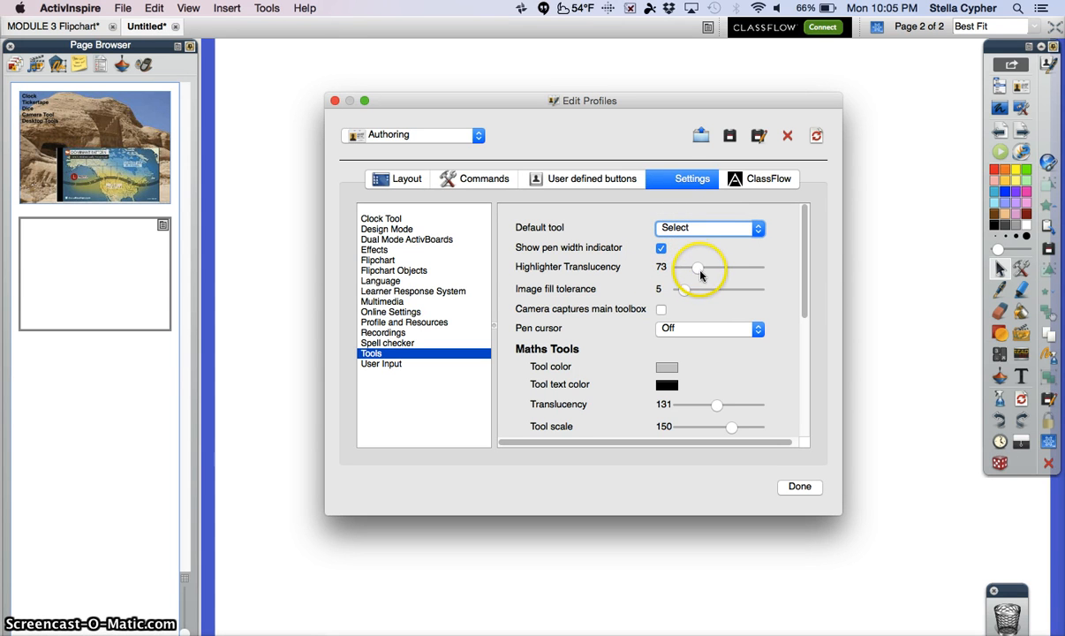
{"action": "left_click_drag", "start_coordinate": [696, 269], "coordinate": [689, 270]}
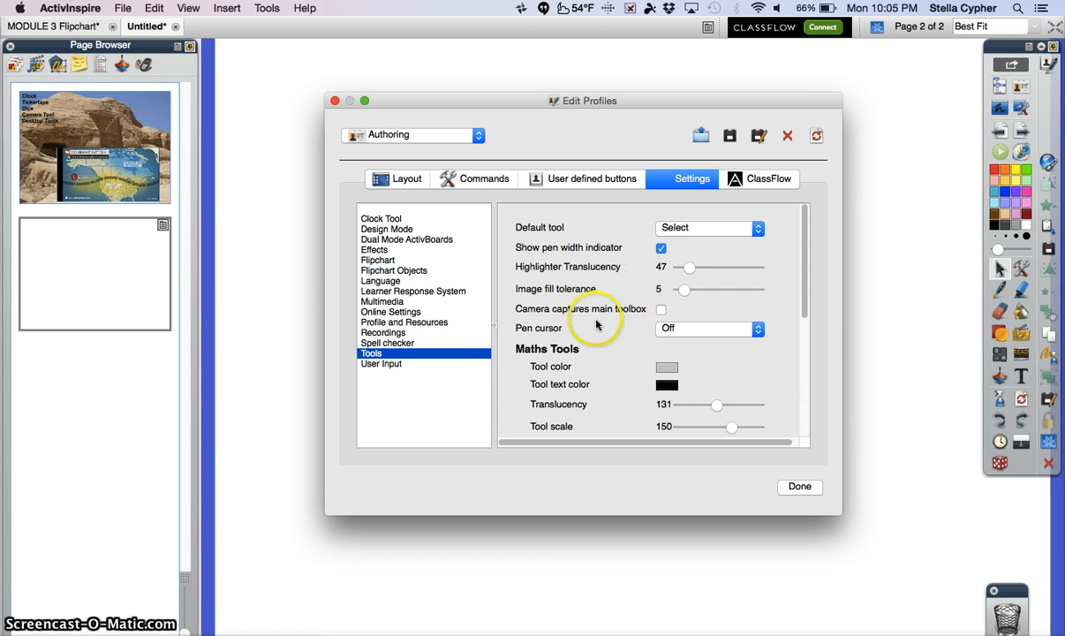
Keep Inspire calculator as the chosen calculator in the Tools settings and close the profile editor.
{"action": "scroll", "coordinate": [596, 324], "scroll_direction": "down", "scroll_amount": 5}
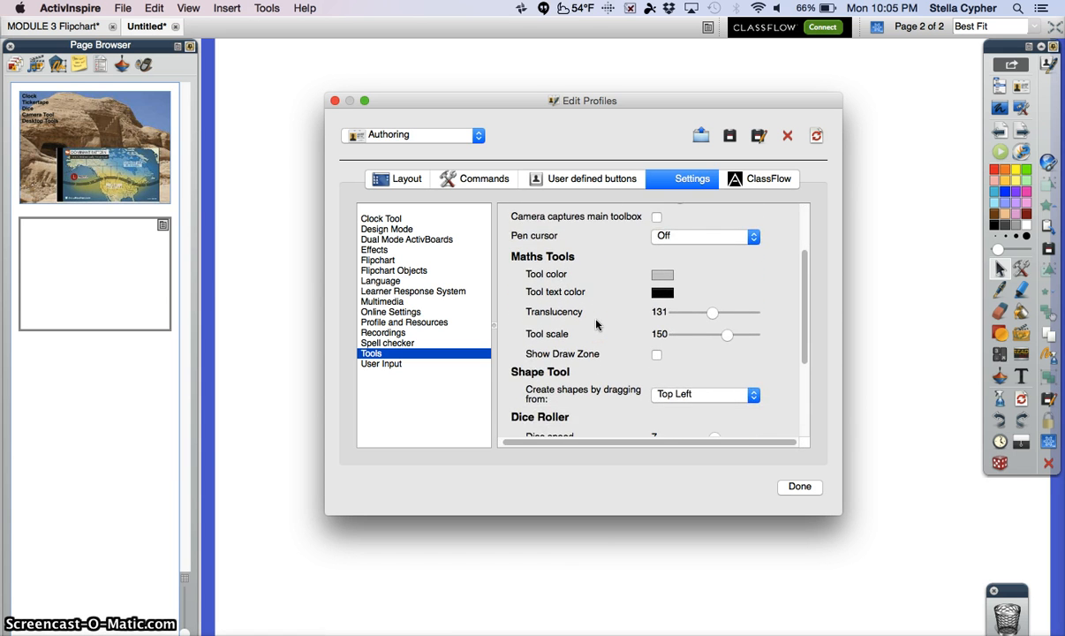
{"action": "scroll", "coordinate": [596, 324], "scroll_direction": "down", "scroll_amount": 5}
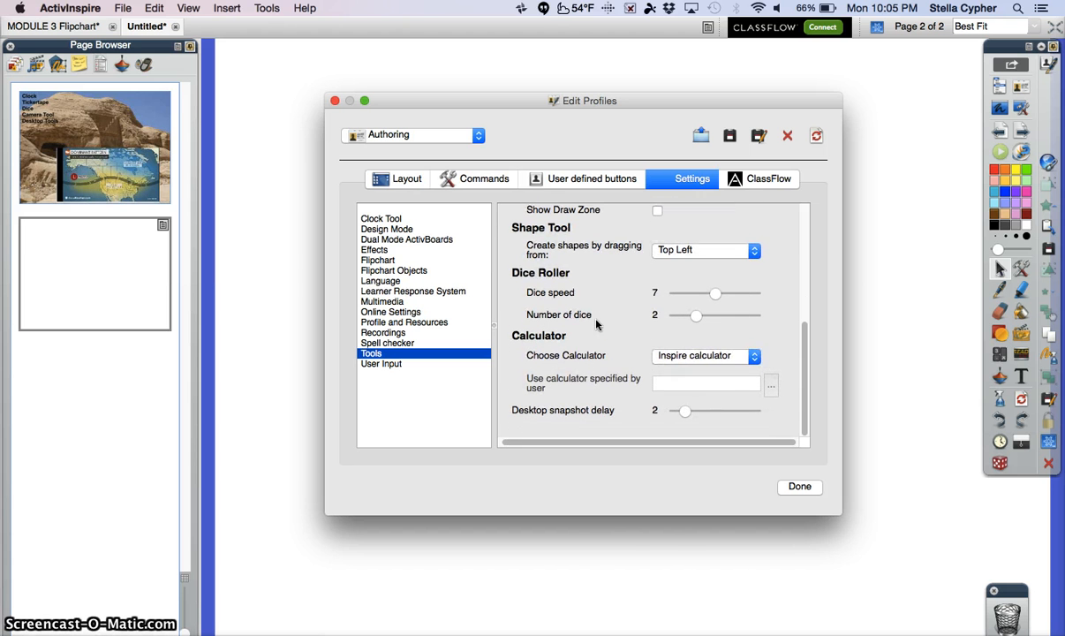
{"action": "scroll", "coordinate": [554, 336], "scroll_direction": "right", "scroll_amount": 1}
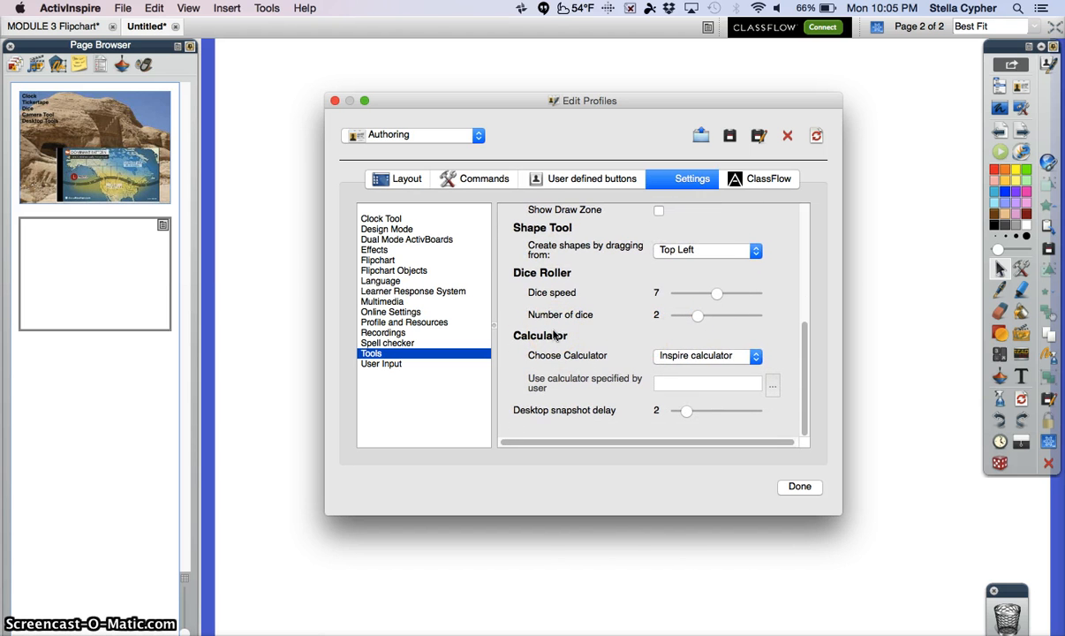
{"action": "scroll", "coordinate": [565, 340], "scroll_direction": "left", "scroll_amount": 1}
{"action": "left_click", "coordinate": [751, 356]}
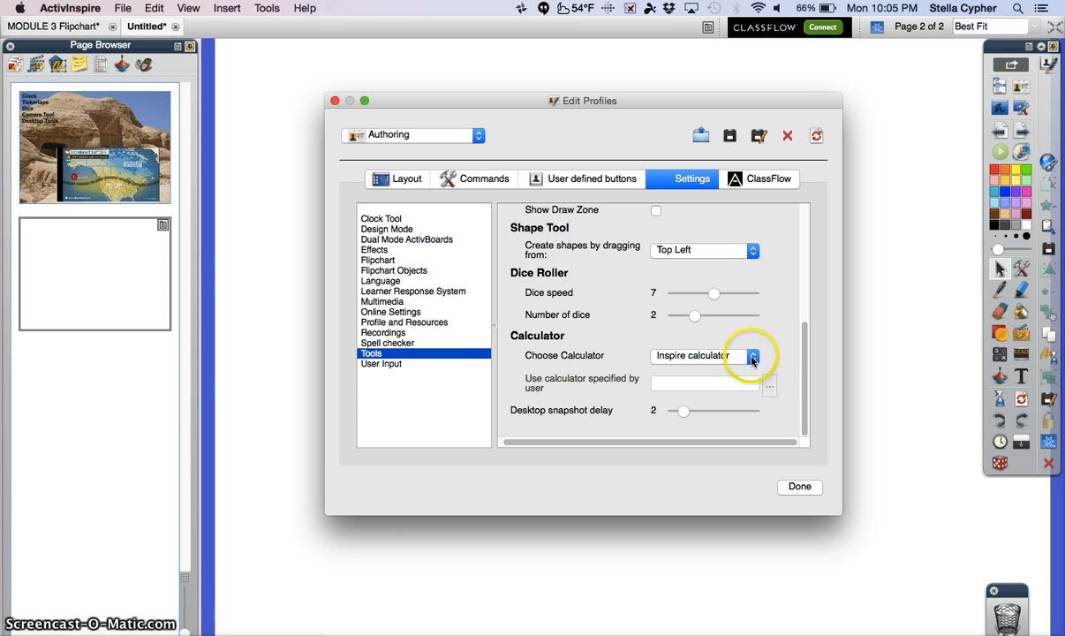
{"action": "left_click", "coordinate": [714, 369]}
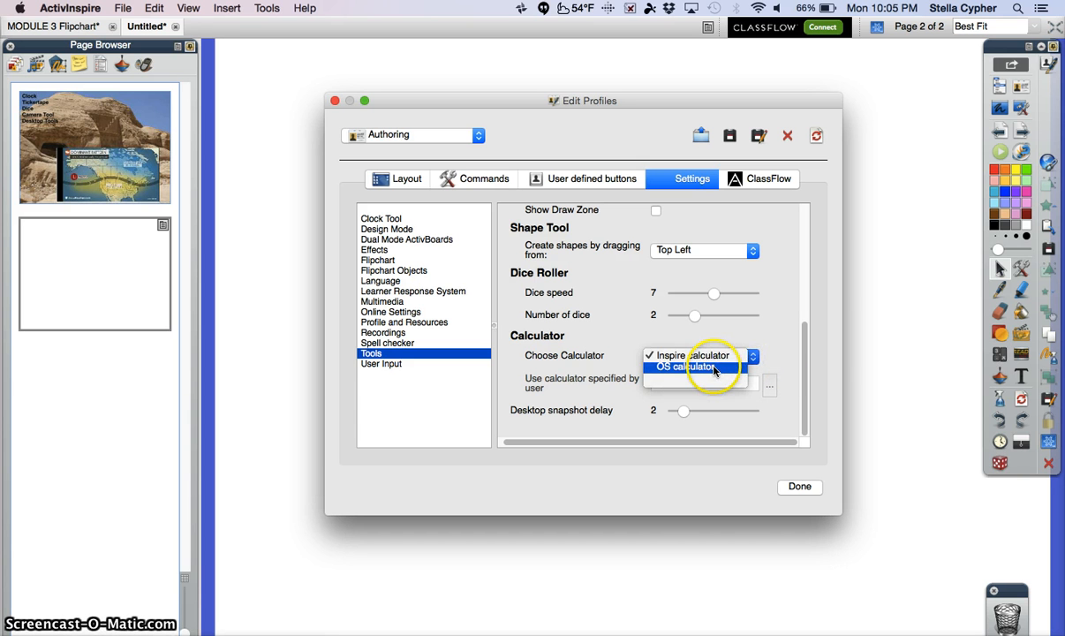
{"action": "left_click", "coordinate": [720, 354]}
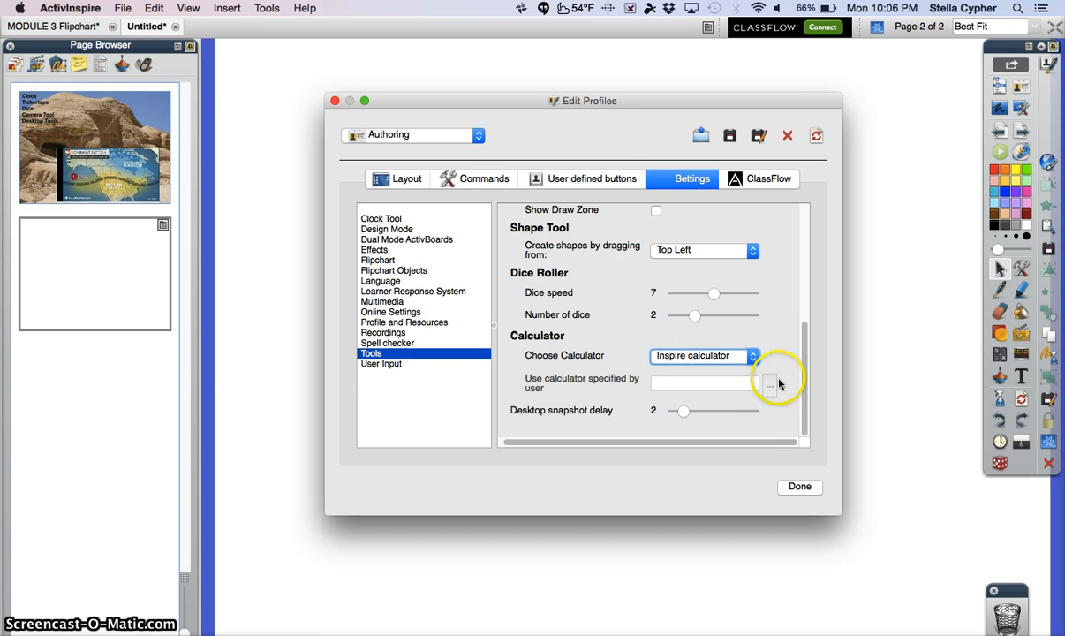
{"action": "left_click", "coordinate": [798, 487]}
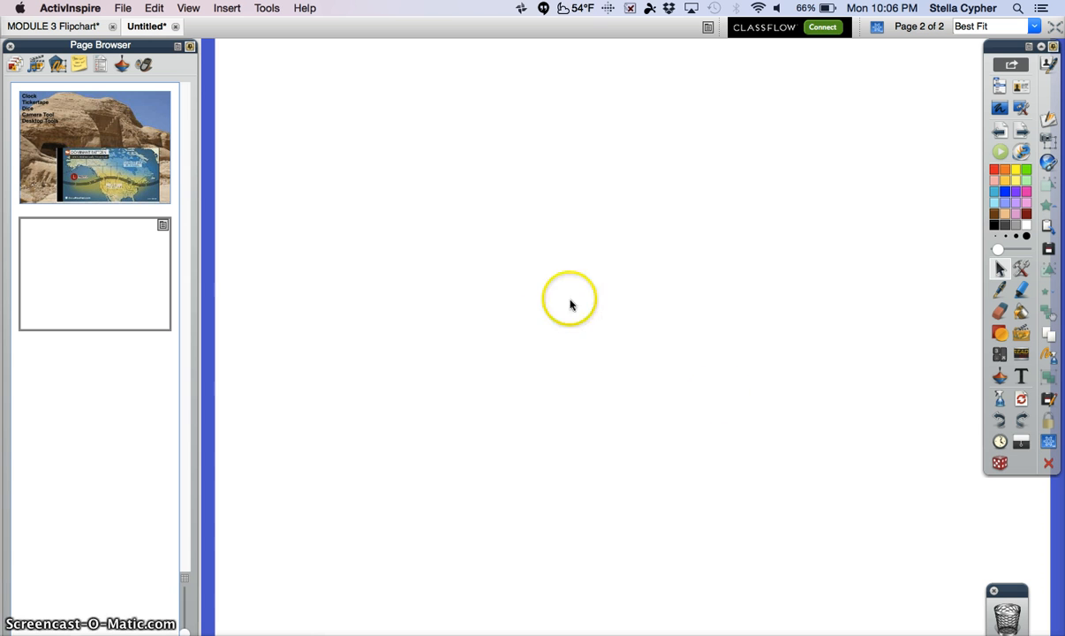
{"action": "left_click", "coordinate": [266, 9]}
{"action": "mouse_move", "coordinate": [309, 284]}
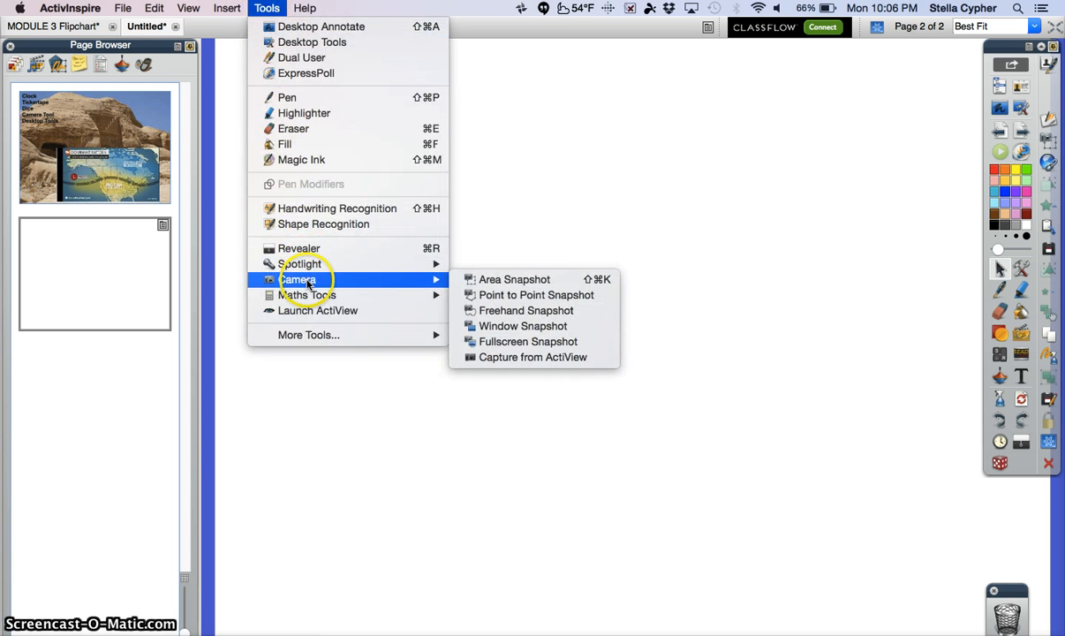
{"action": "left_click", "coordinate": [496, 283]}
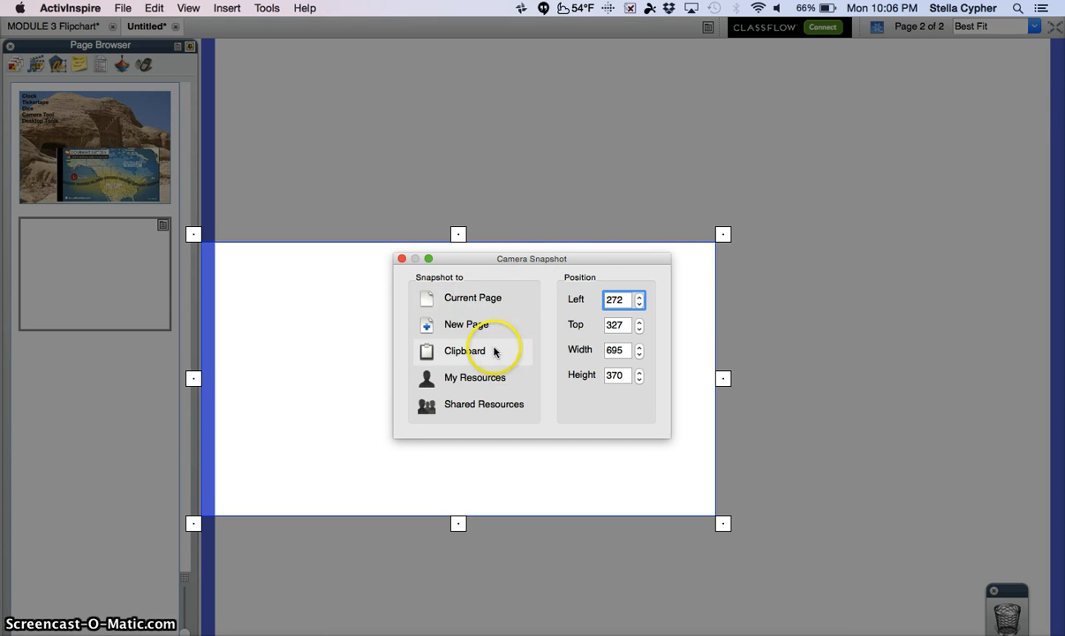
{"action": "left_click", "coordinate": [399, 258]}
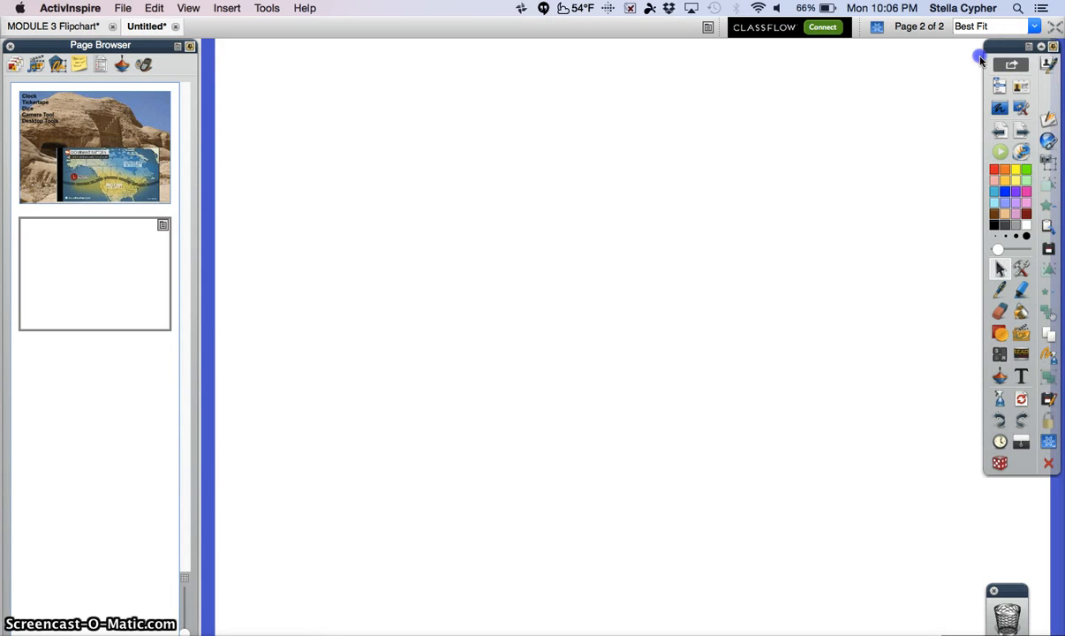
Move the main toolbox inward over the page and frame it with an Area Snapshot selection about 119 wide and 593 high.
{"action": "left_click_drag", "start_coordinate": [980, 58], "coordinate": [834, 101]}
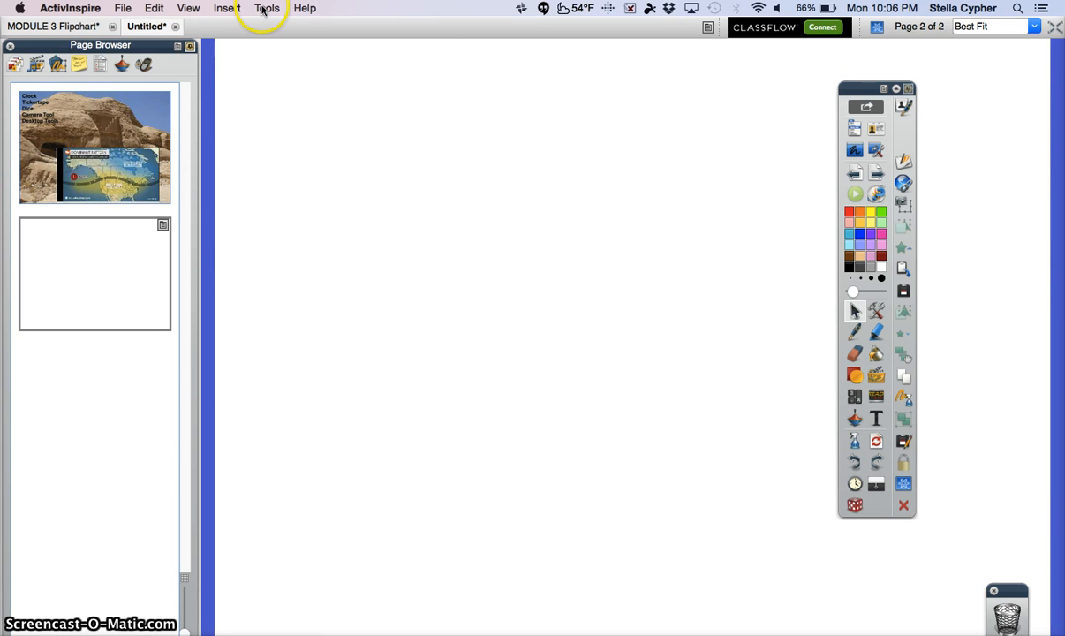
{"action": "left_click", "coordinate": [265, 8]}
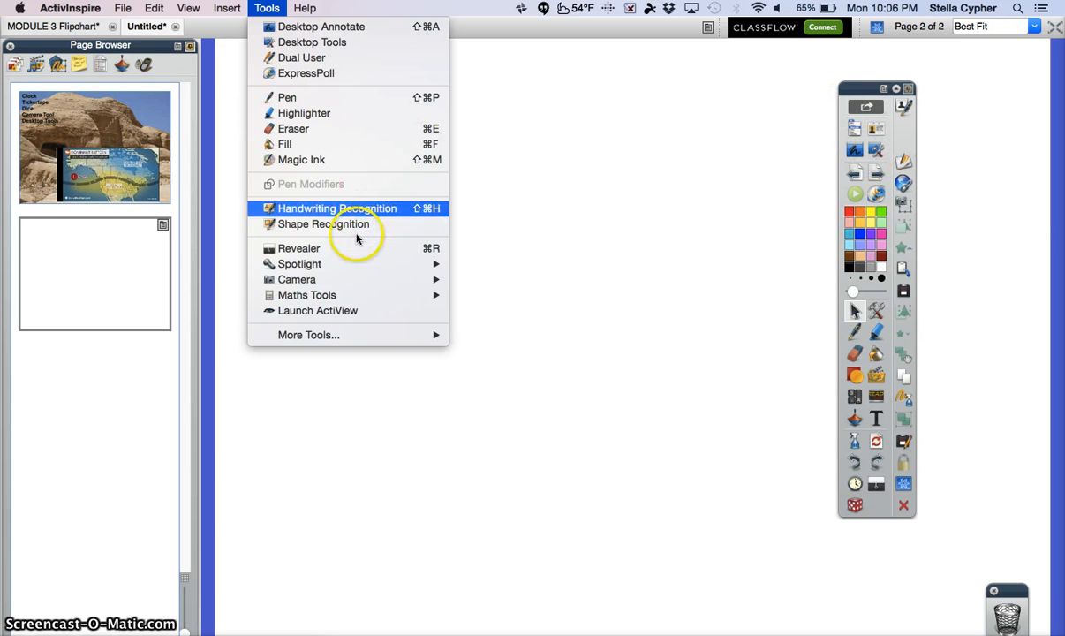
{"action": "mouse_move", "coordinate": [345, 280]}
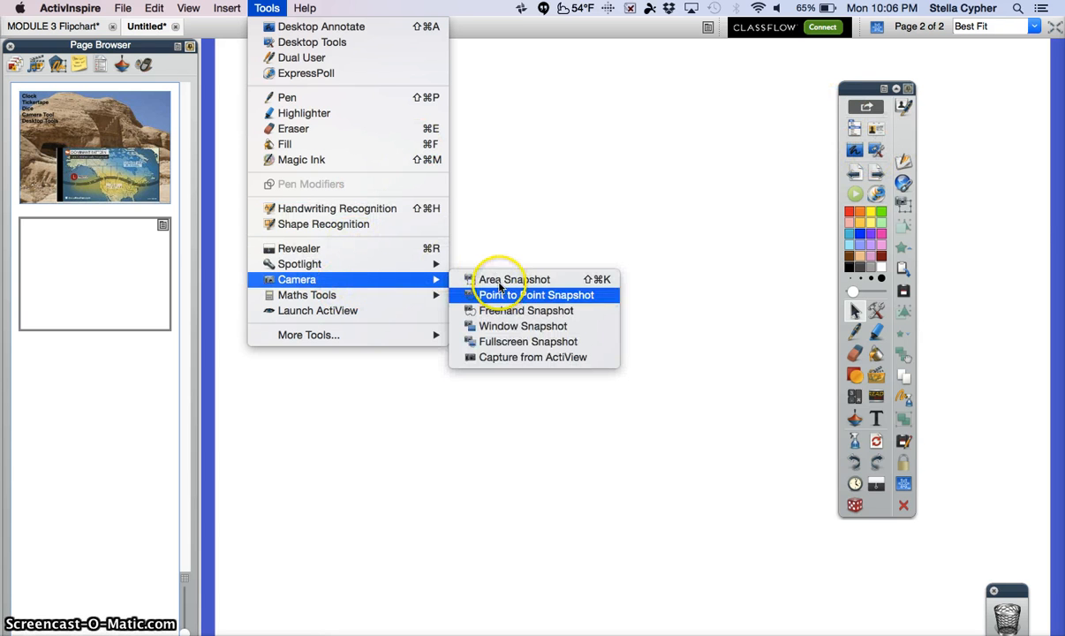
{"action": "left_click", "coordinate": [499, 280]}
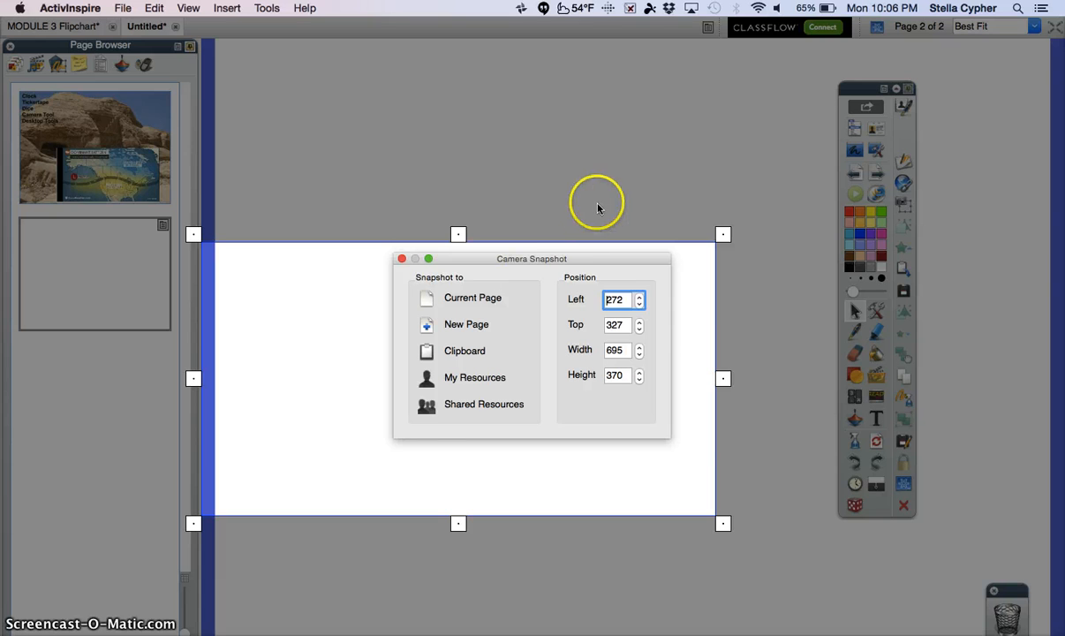
{"action": "left_click_drag", "start_coordinate": [687, 311], "coordinate": [891, 149]}
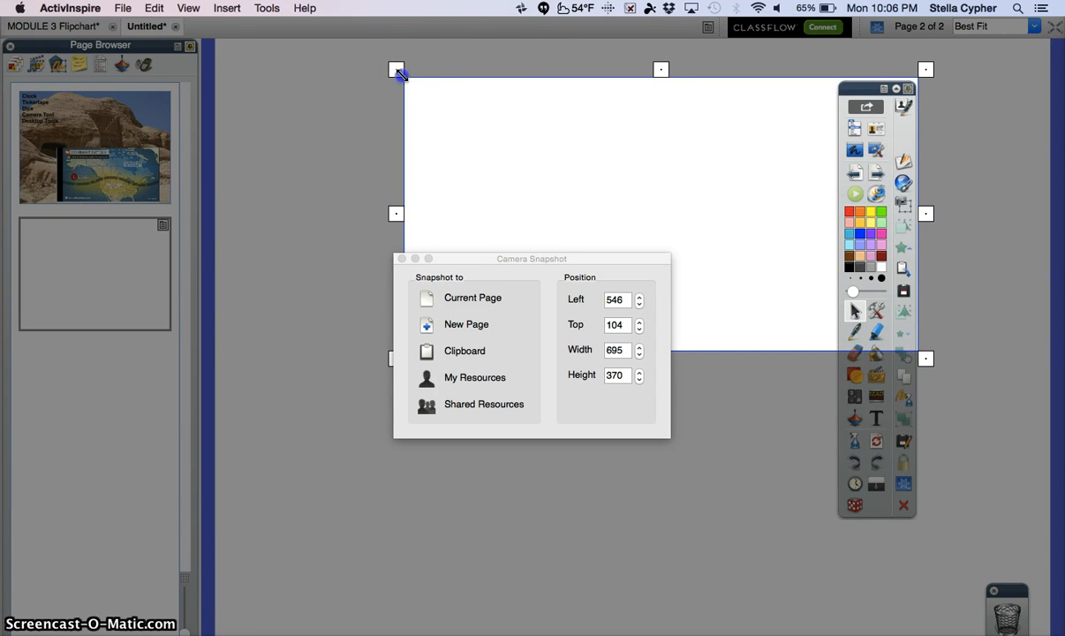
{"action": "left_click_drag", "start_coordinate": [399, 74], "coordinate": [825, 80]}
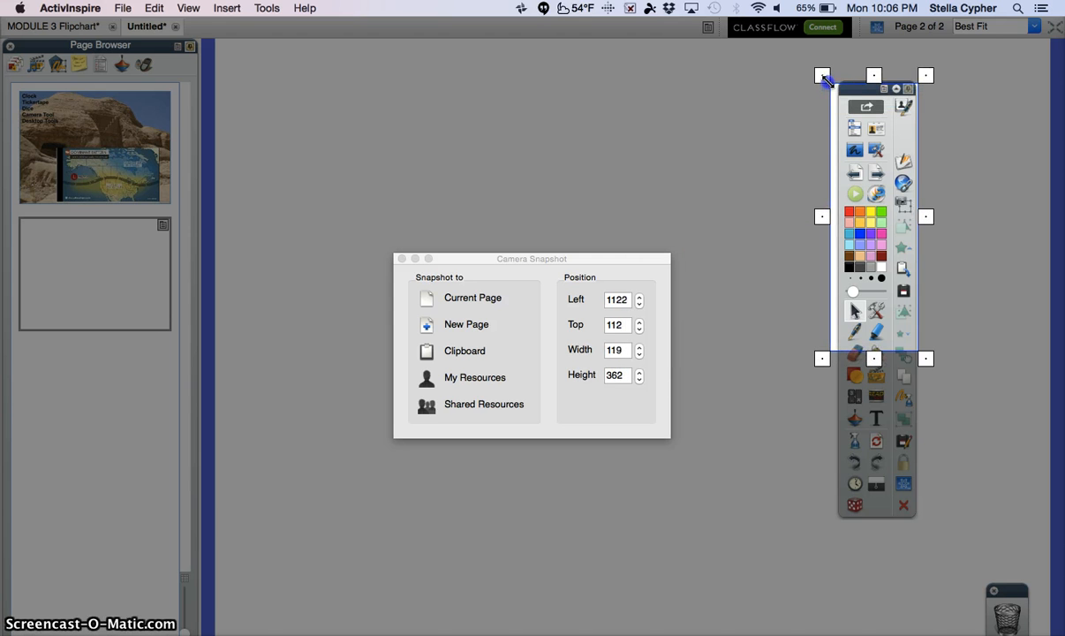
{"action": "left_click_drag", "start_coordinate": [873, 359], "coordinate": [871, 528]}
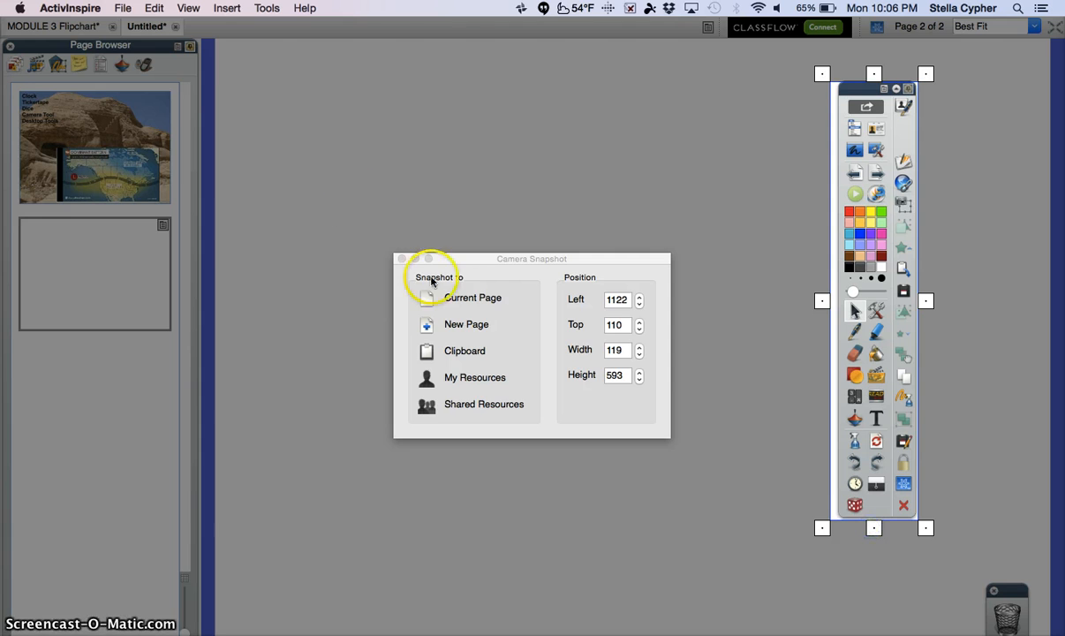
Capture the framed toolbox to the current page, placing the image along the page's left side and the real toolbox back at the right edge.
{"action": "left_click", "coordinate": [467, 293]}
{"action": "left_click_drag", "start_coordinate": [598, 237], "coordinate": [248, 181]}
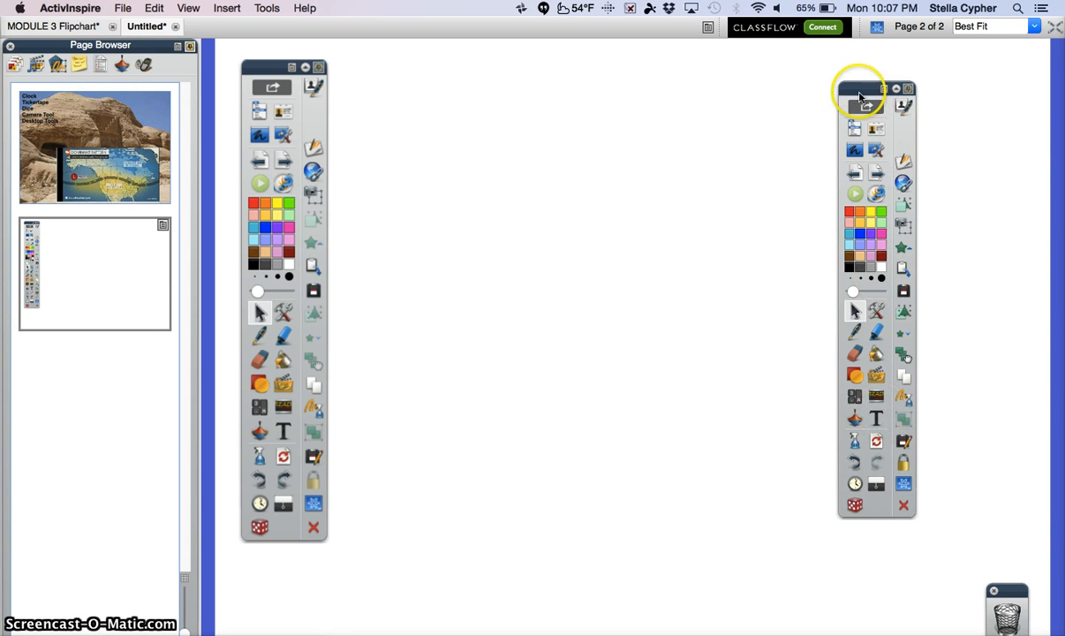
{"action": "left_click_drag", "start_coordinate": [860, 90], "coordinate": [974, 63]}
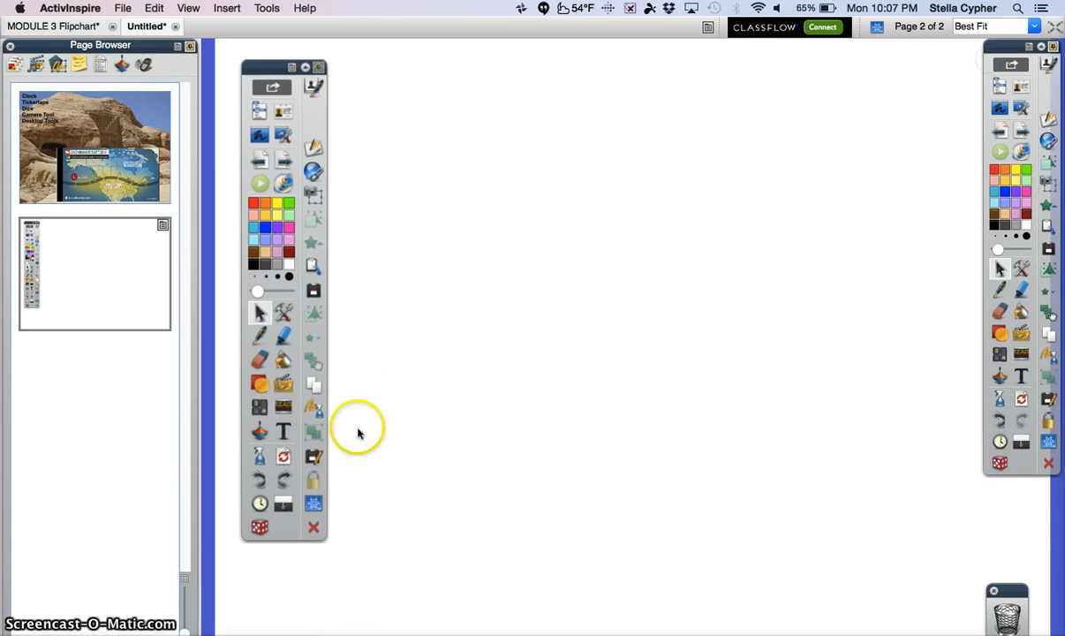